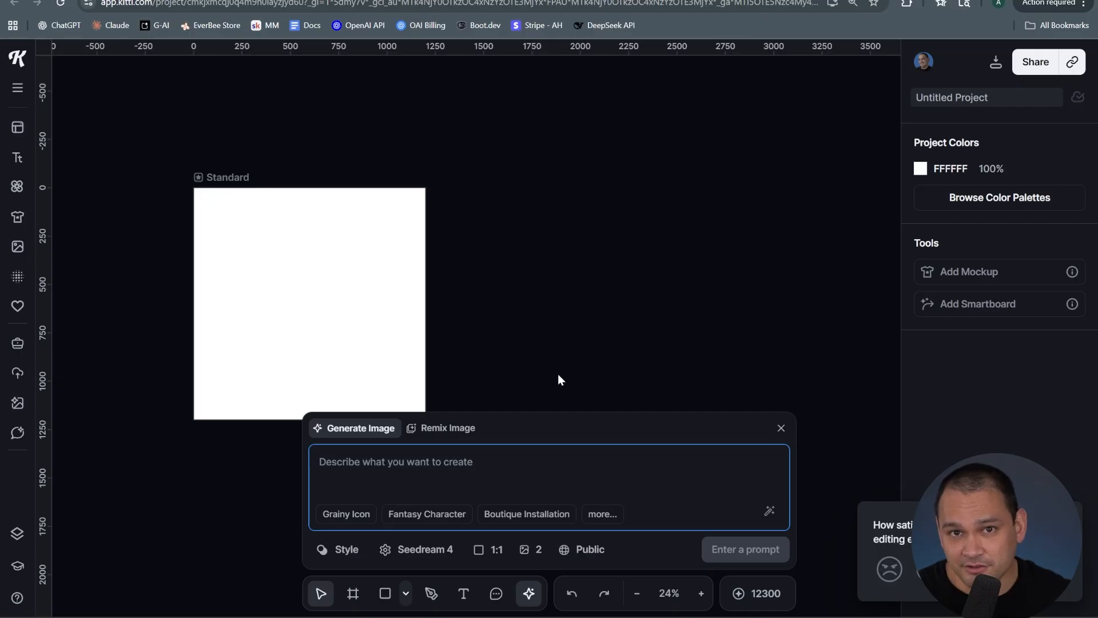
Paste the Root Access wordmark logo prompt into the image generator and switch the model to Nano Banana Pro
type("Wordmark logo for \"Root Access\". Cybersecurity brand with hacker aesthetic. Monospace font with sharp, clean edges. Black background with neon green text. Terminal cursor blinking after the text. The letters have subtle digital distortion on the edges. Modern and confident design. High contrast between the black background and green text. Vector style with clean lines and no gradients.")
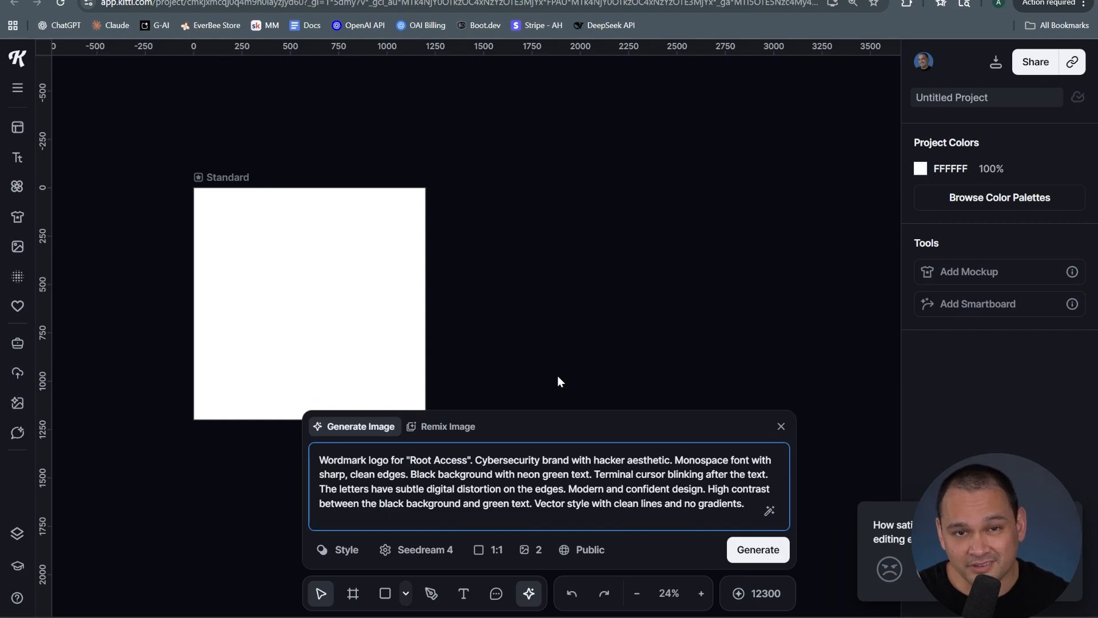
left_click(377, 474)
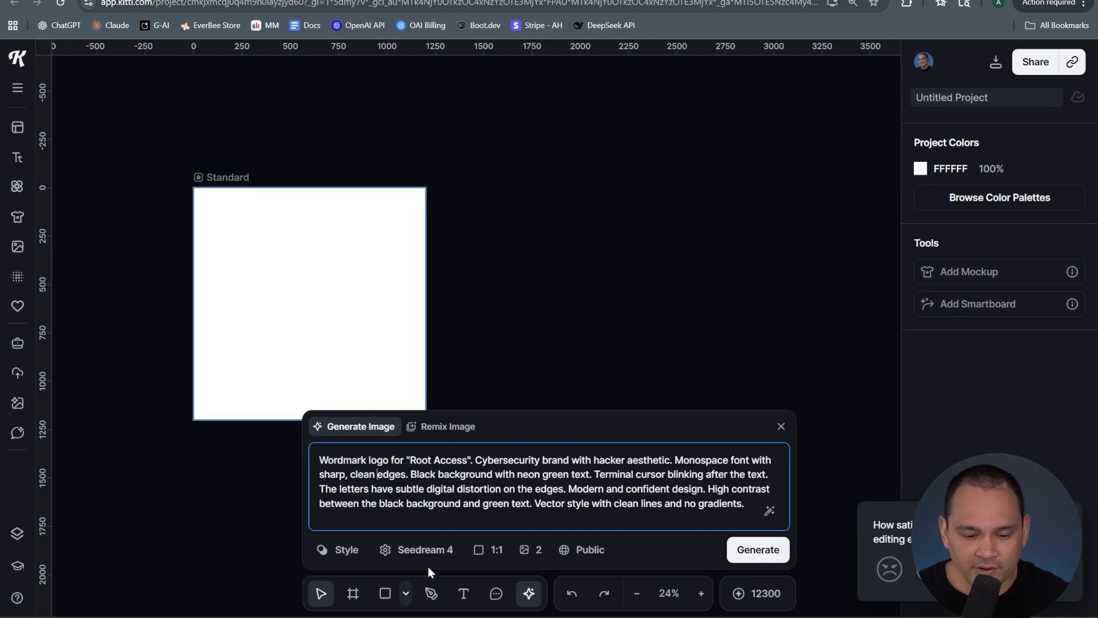
left_click(409, 551)
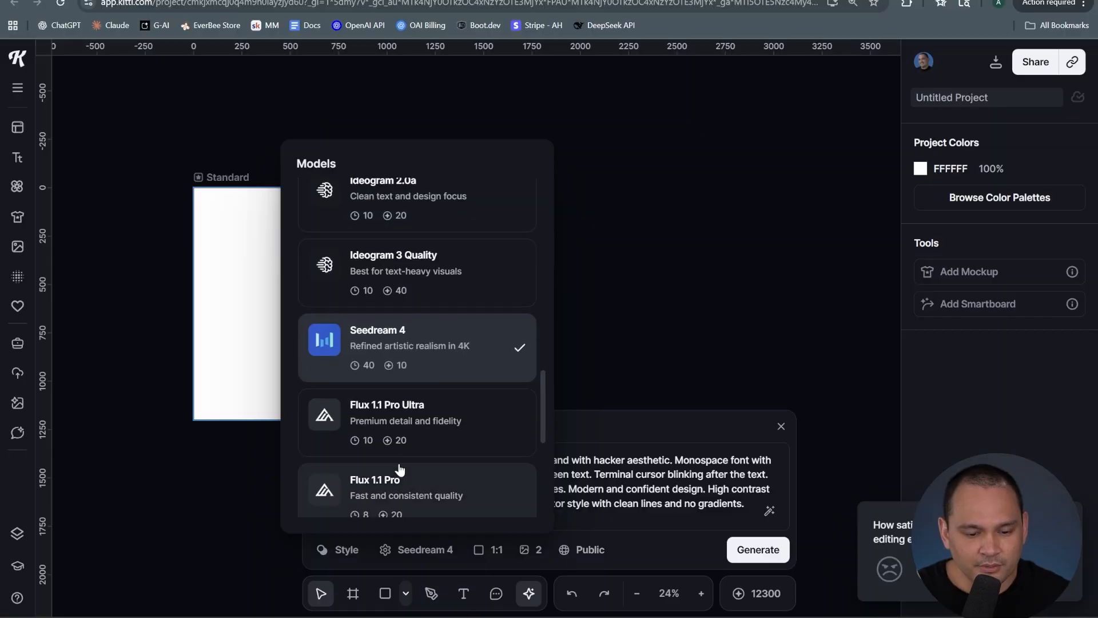
scroll(395, 463, "up", 3)
scroll(398, 468, "up", 10)
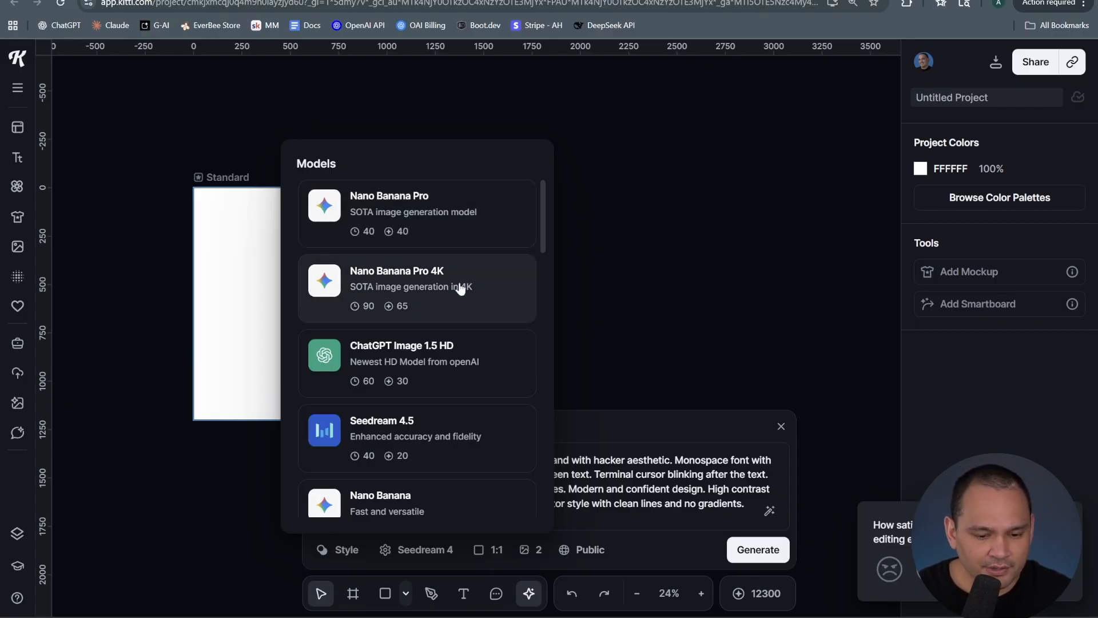
scroll(456, 287, "down", 3)
scroll(467, 320, "up", 3)
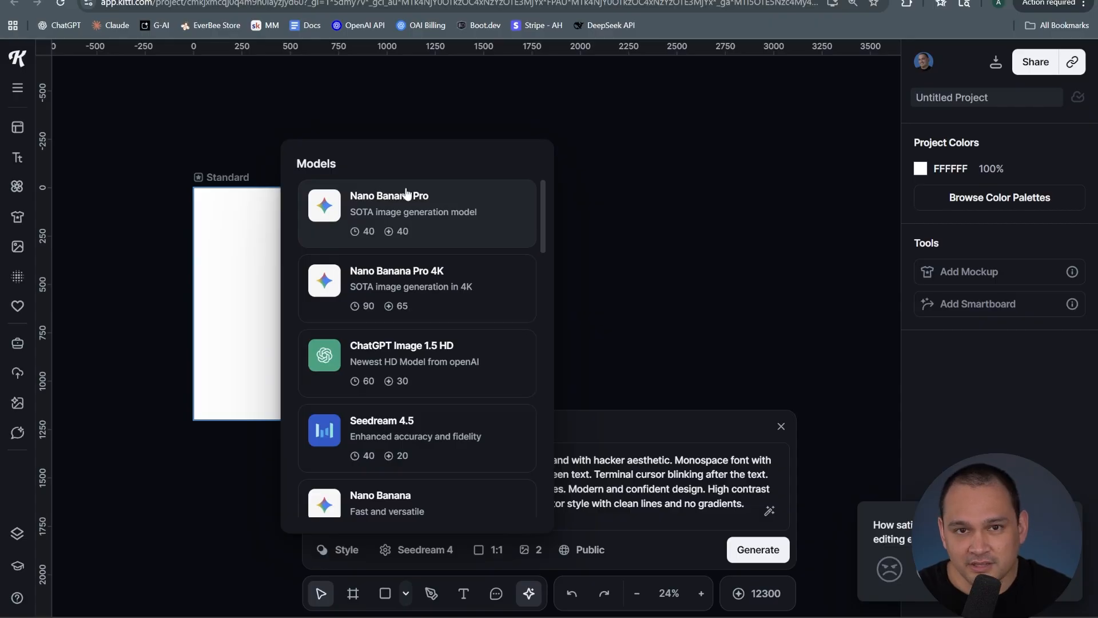
scroll(418, 343, "down", 2)
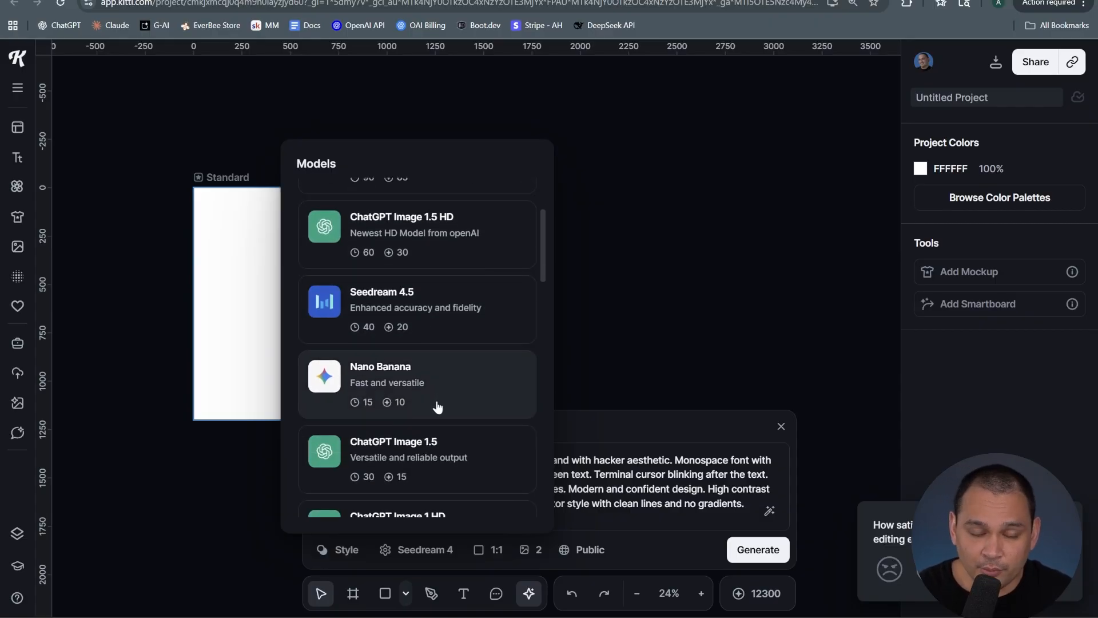
scroll(438, 397, "up", 2)
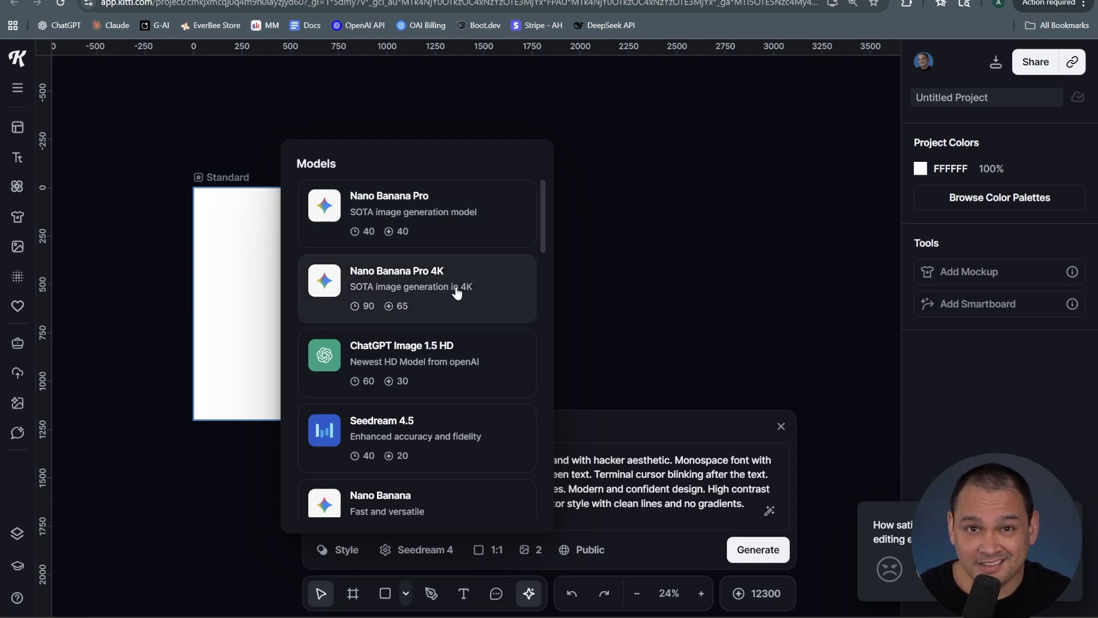
left_click(444, 217)
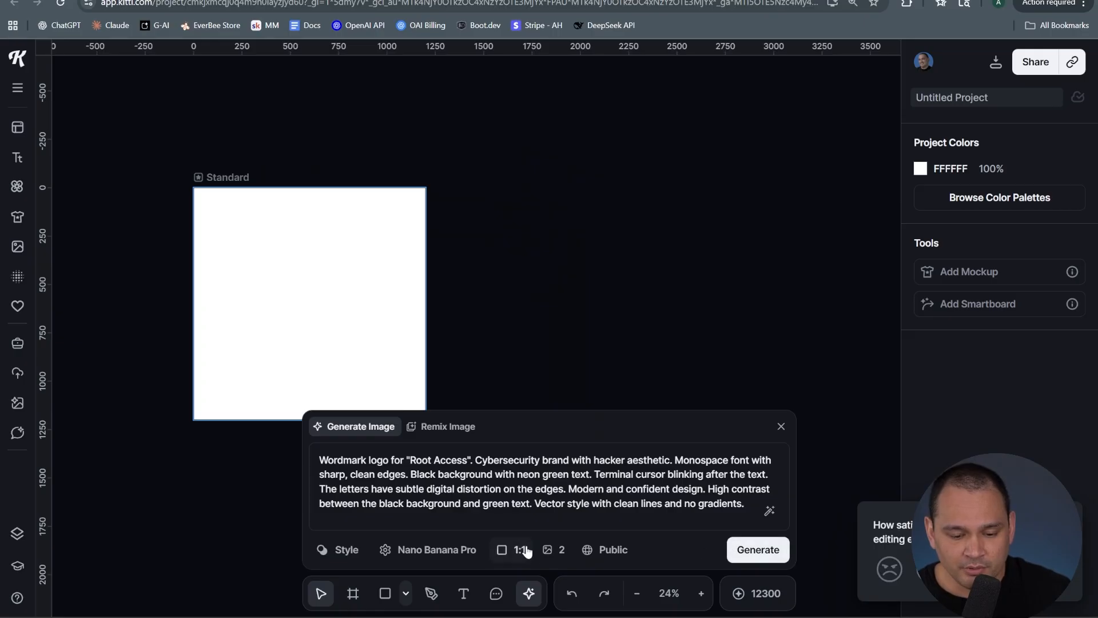
Set the number of images to 3 and generate the wordmark logos
left_click(552, 550)
left_click(579, 485)
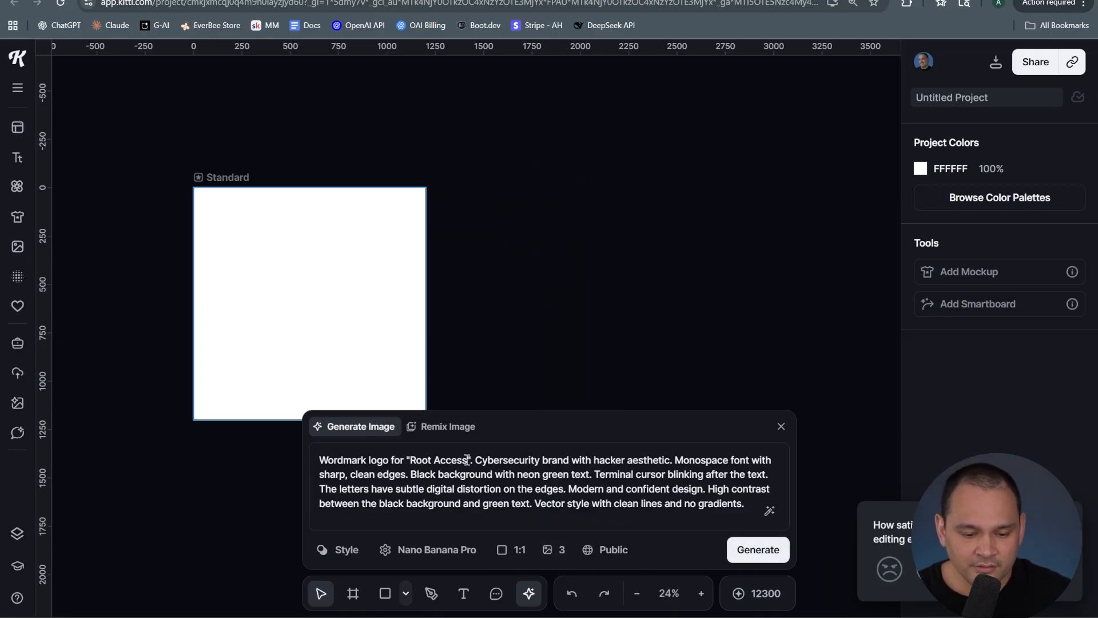
left_click(758, 550)
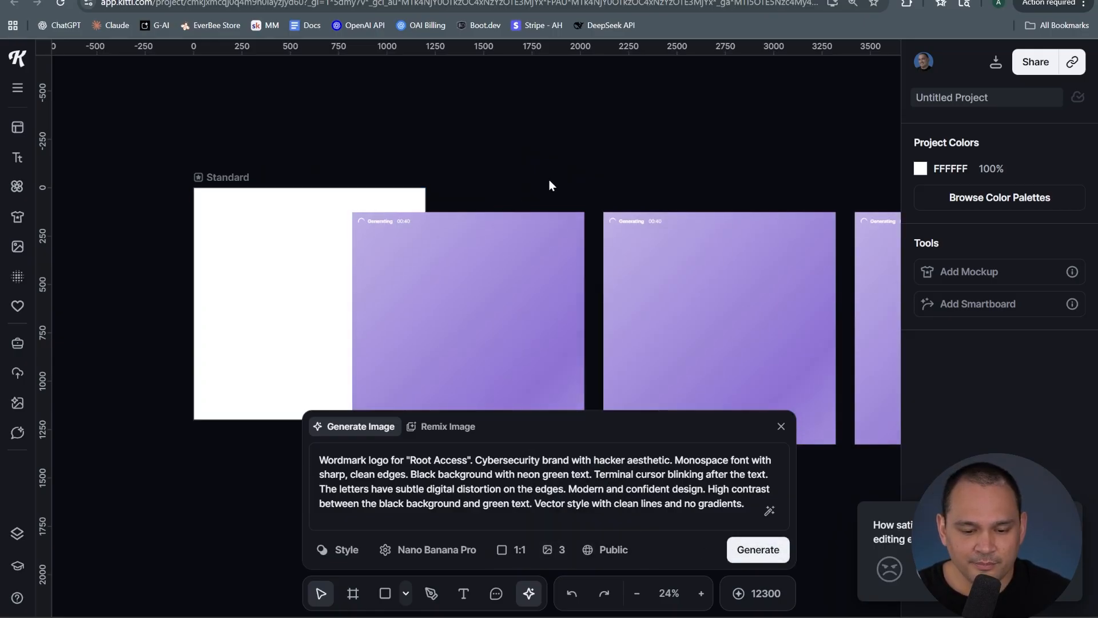
Rearrange the three generated wordmark variations side by side on the canvas
left_click(478, 142)
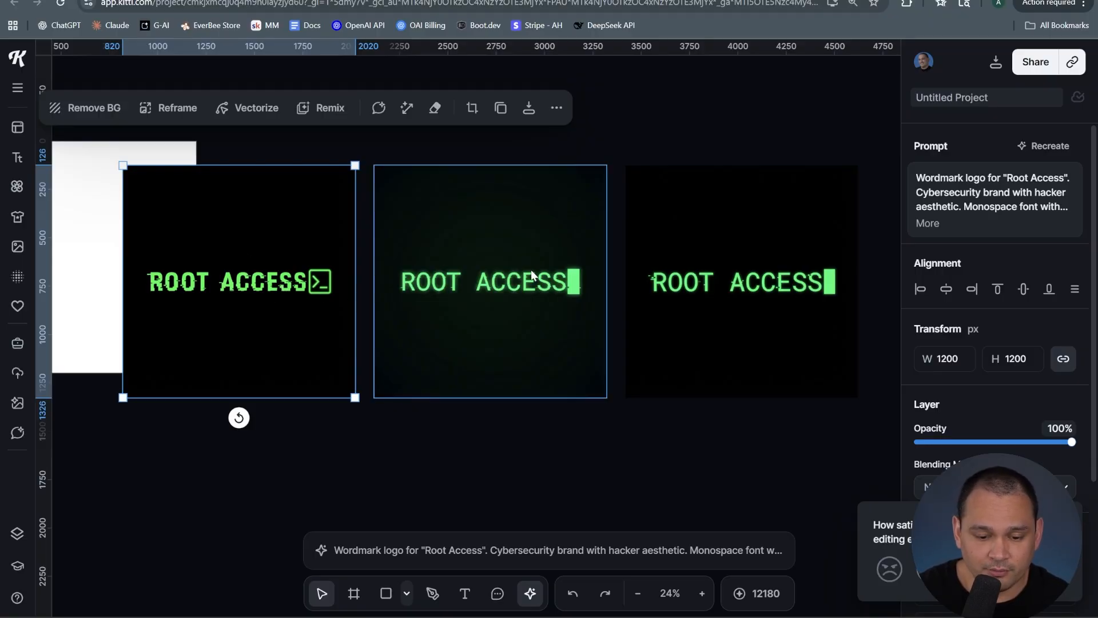
left_click_drag(531, 275, 690, 483)
left_click_drag(735, 204, 480, 204)
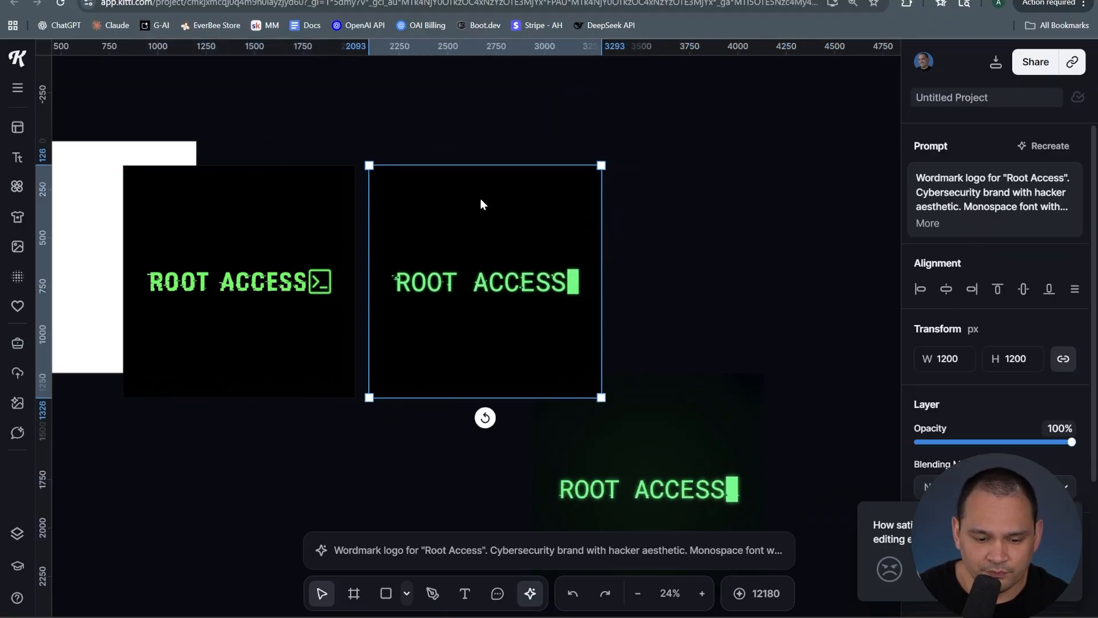
left_click_drag(706, 441, 889, 246)
left_click(537, 280)
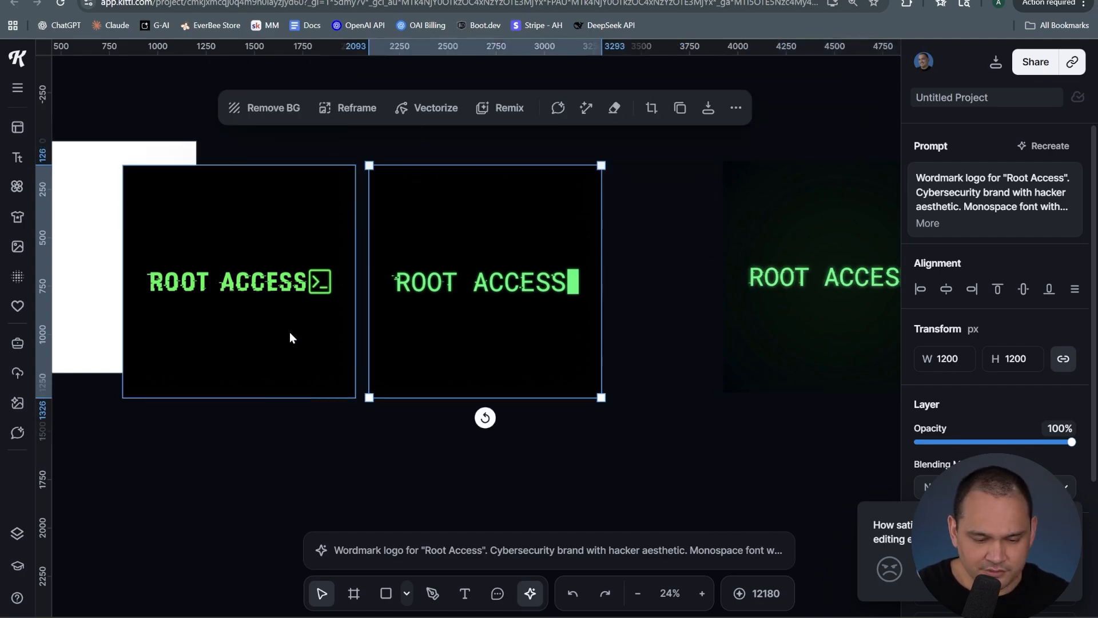
Zoom in and pan across the generated wordmark variations to compare them up close
scroll(290, 329, "up", 5)
left_click_drag(315, 252, 595, 371)
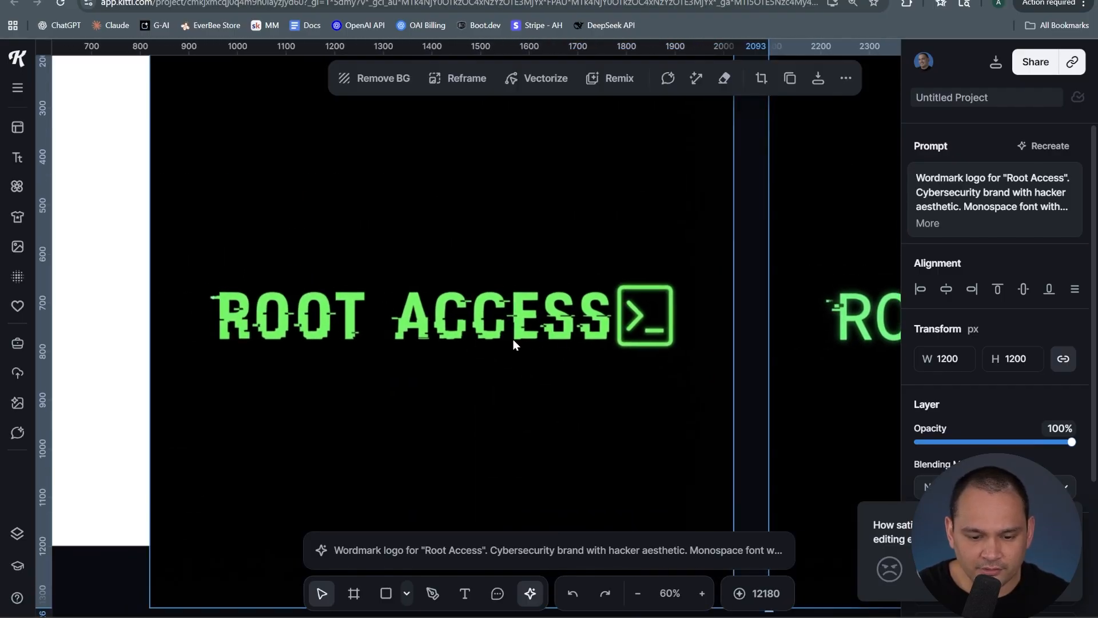
scroll(513, 339, "right", 10)
scroll(460, 345, "up", 3)
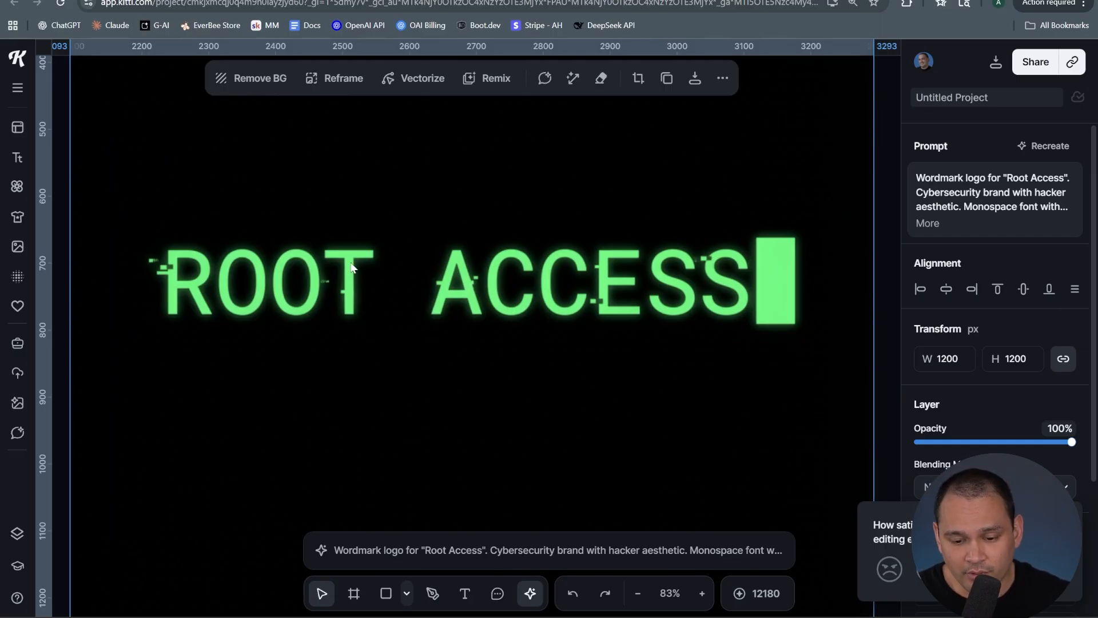
left_click_drag(288, 334, 825, 357)
left_click_drag(191, 162, 520, 144)
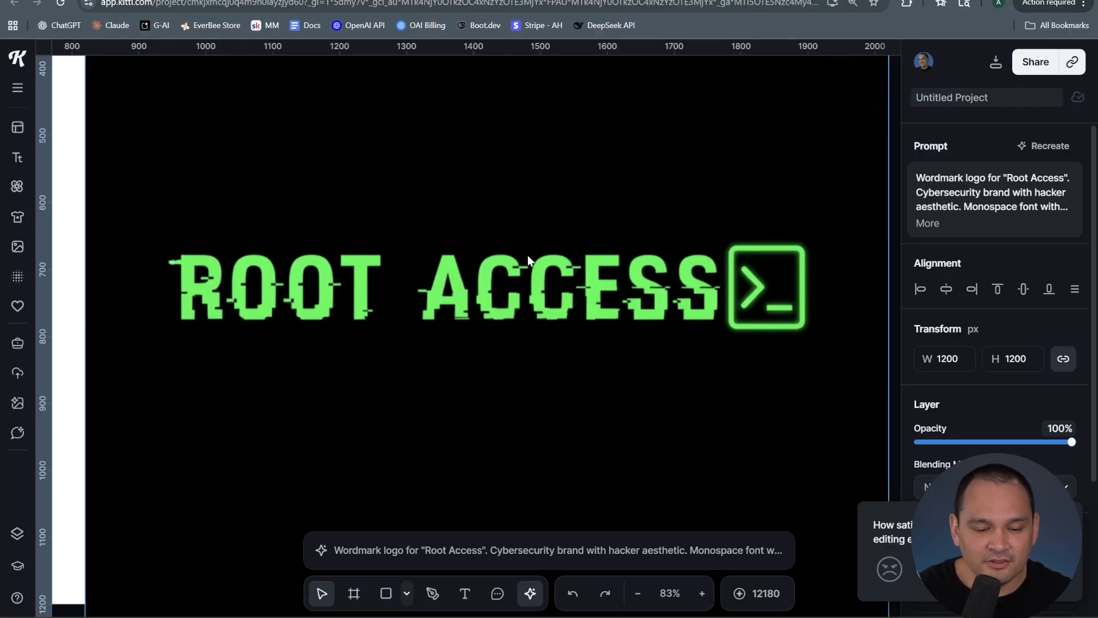
Vectorize the chosen wordmark variation on the Standard artboard with 2 colors
left_click(386, 229)
scroll(375, 265, "down", 5)
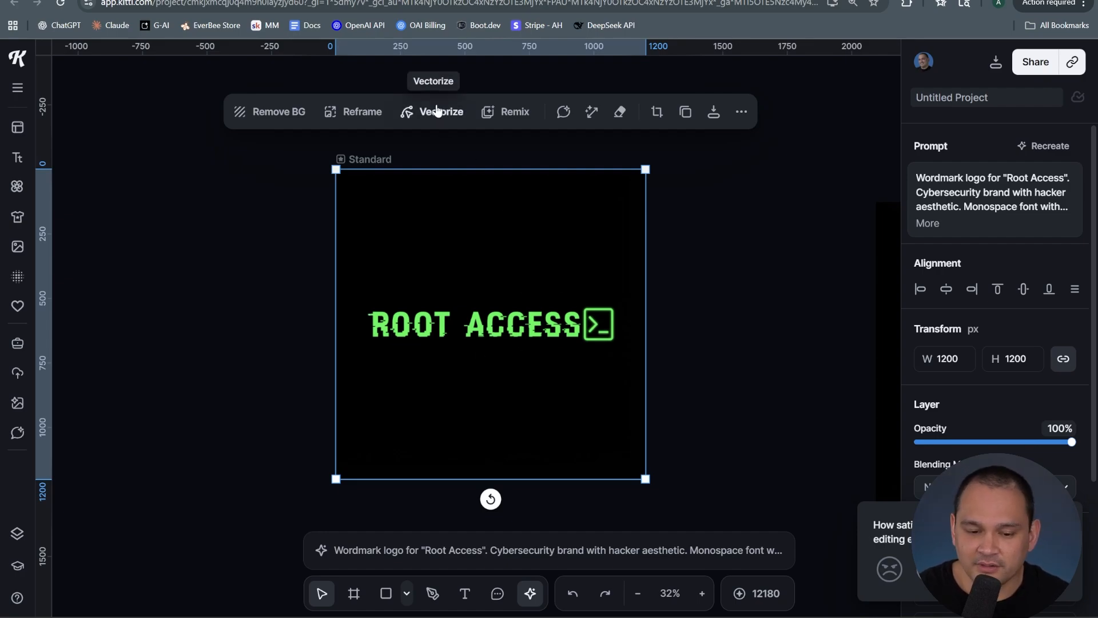
scroll(957, 393, "down", 3)
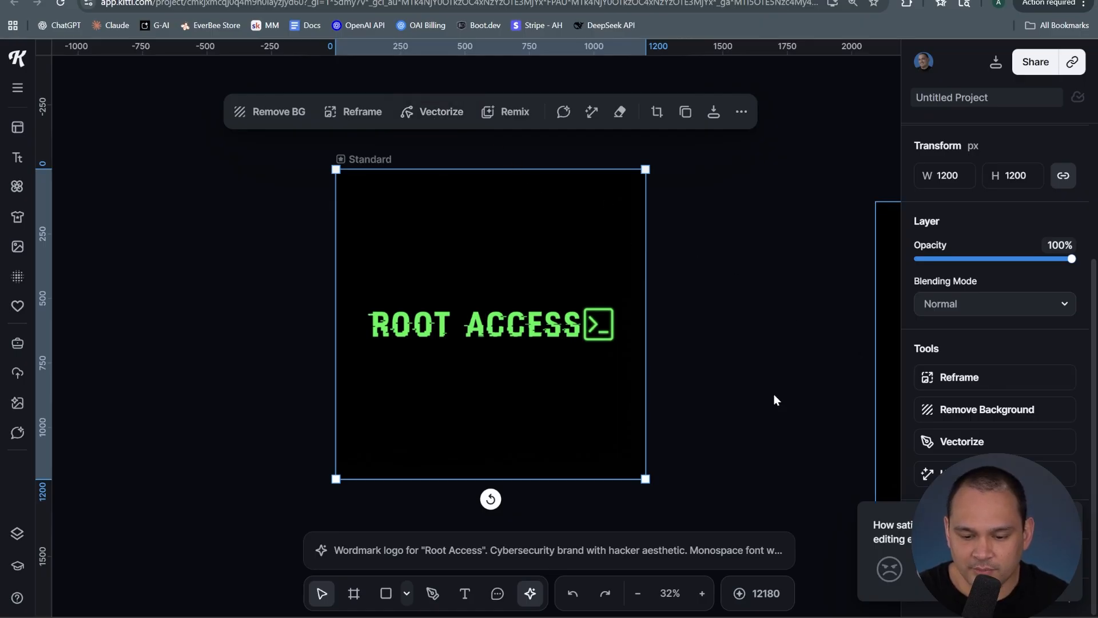
left_click(437, 113)
left_click_drag(409, 200, 414, 201)
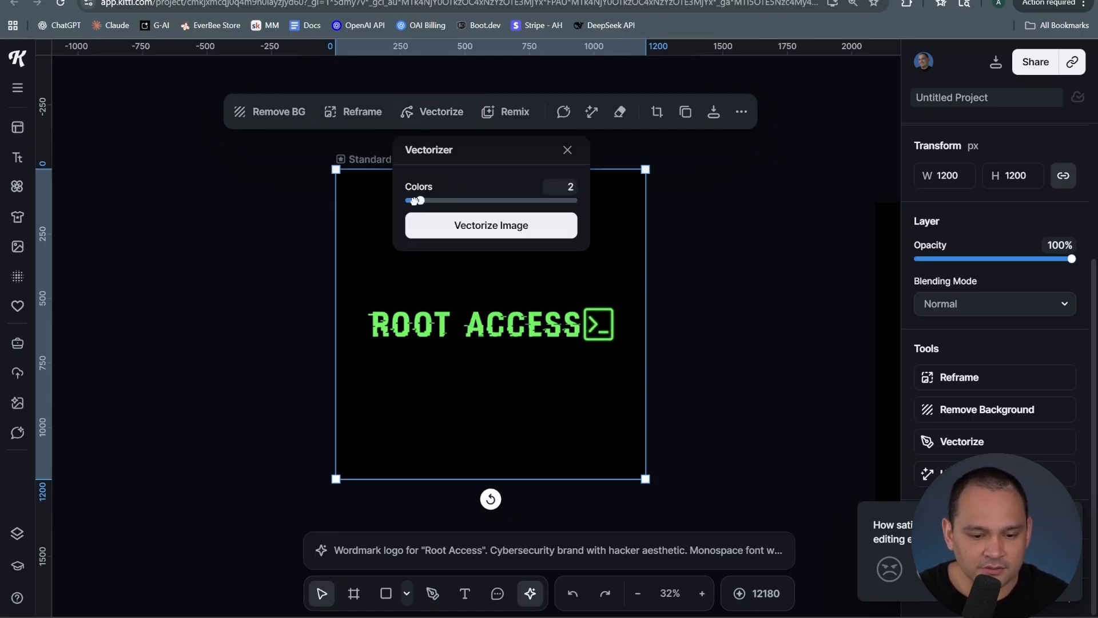
left_click(473, 226)
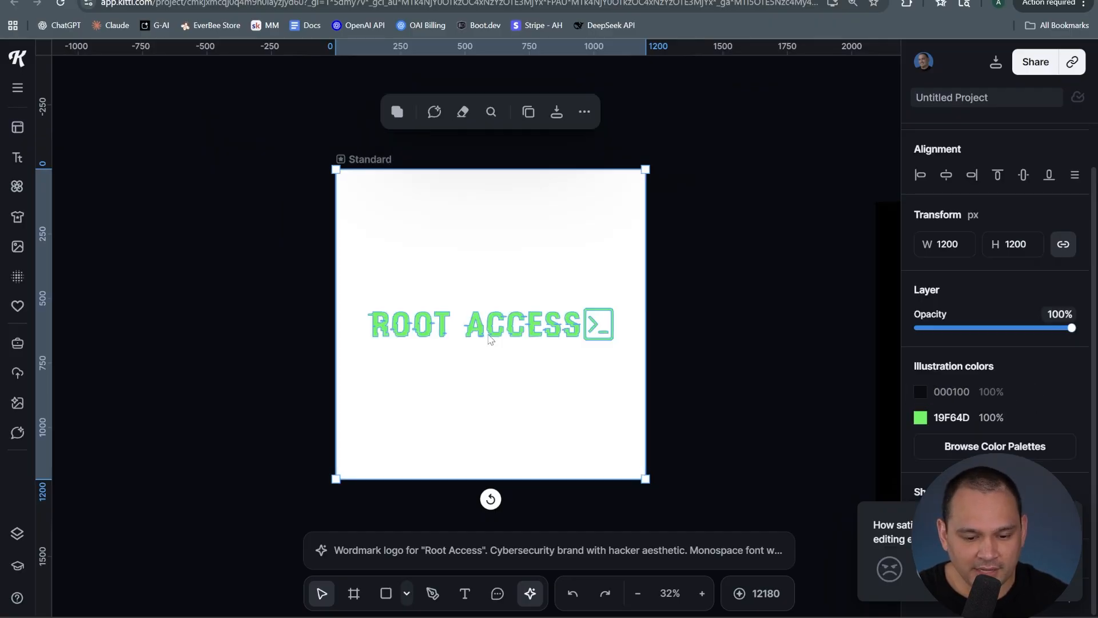
Resize and reposition the vectorized wordmark so it sits across the artboard's upper area
left_click_drag(487, 335, 476, 283)
left_click_drag(634, 427, 693, 485)
left_click(773, 266)
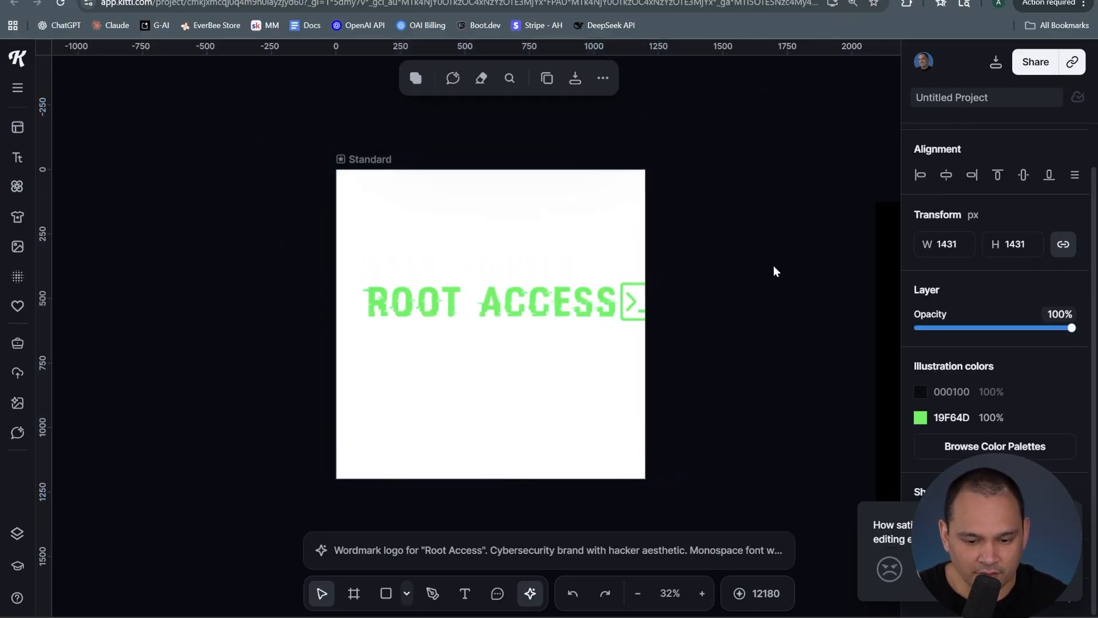
left_click_drag(477, 301, 508, 316)
left_click(691, 107)
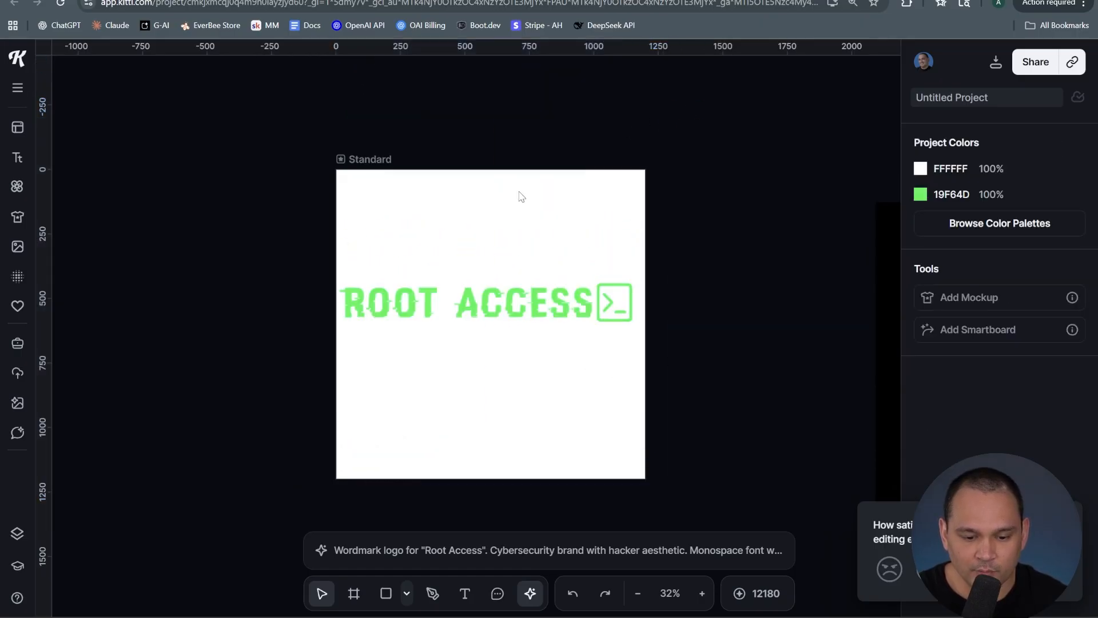
left_click(514, 317)
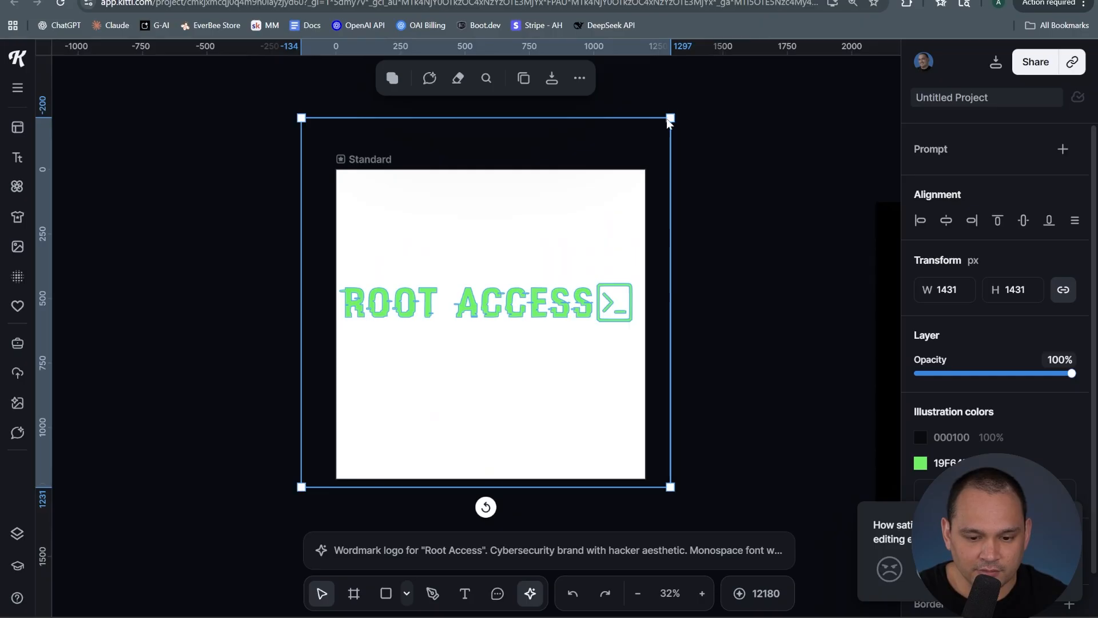
mouse_move(670, 118)
left_mouse_down()
mouse_move(715, 81)
mouse_move(660, 128)
left_mouse_up()
left_click_drag(404, 383, 418, 341)
left_click_drag(418, 342, 424, 331)
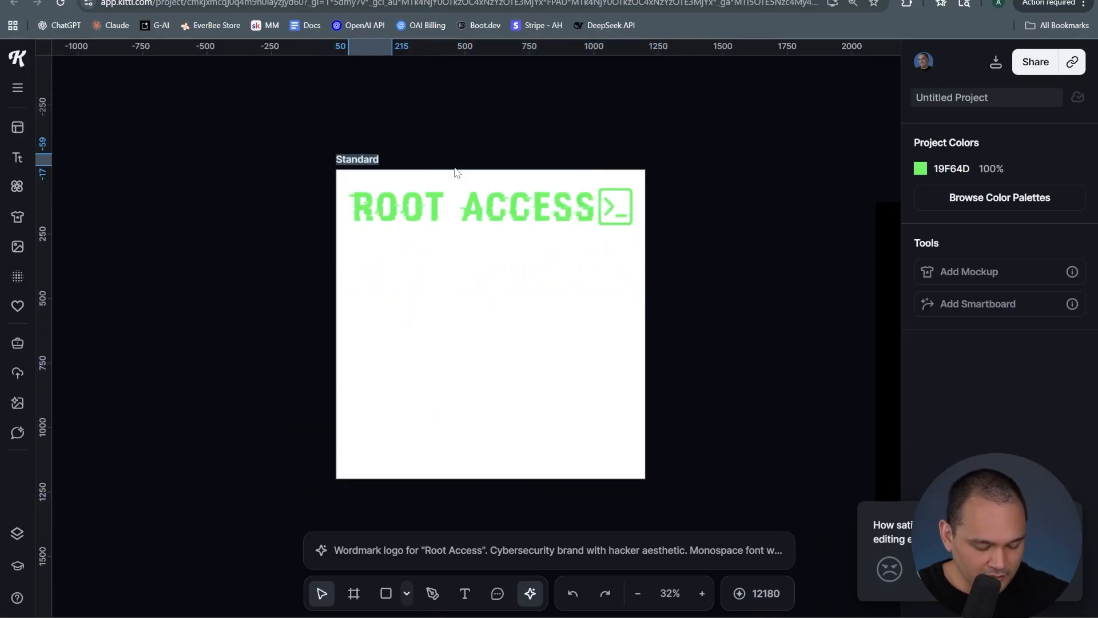
Rename the artboard to Wordmark Logo and nudge the logo upward
type("Wordmark Logo")
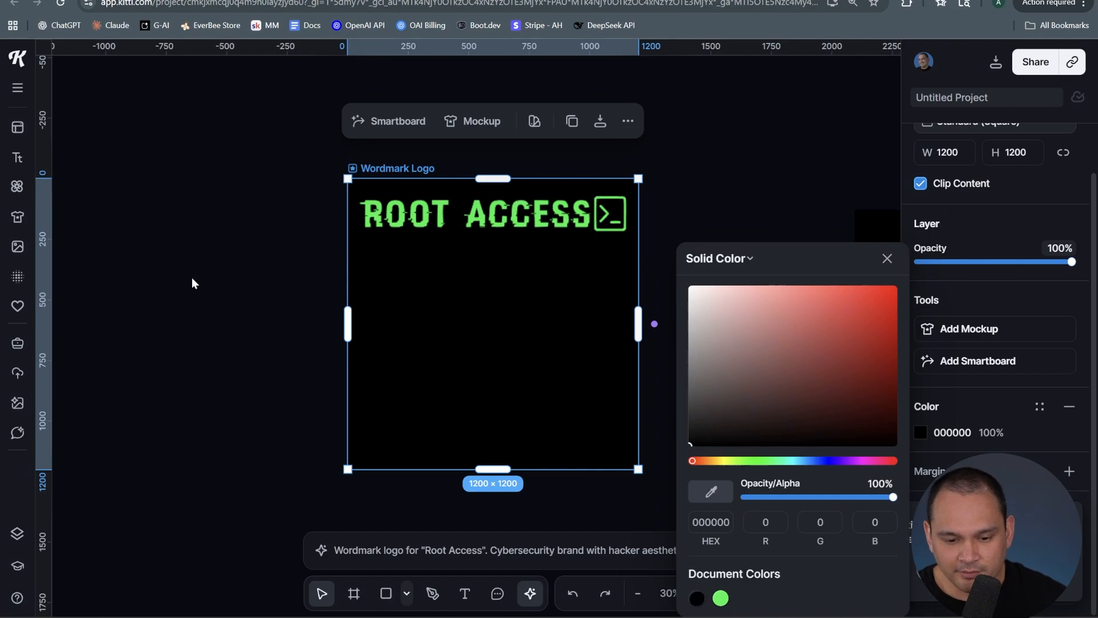
left_click(191, 282)
left_click_drag(495, 234, 504, 213)
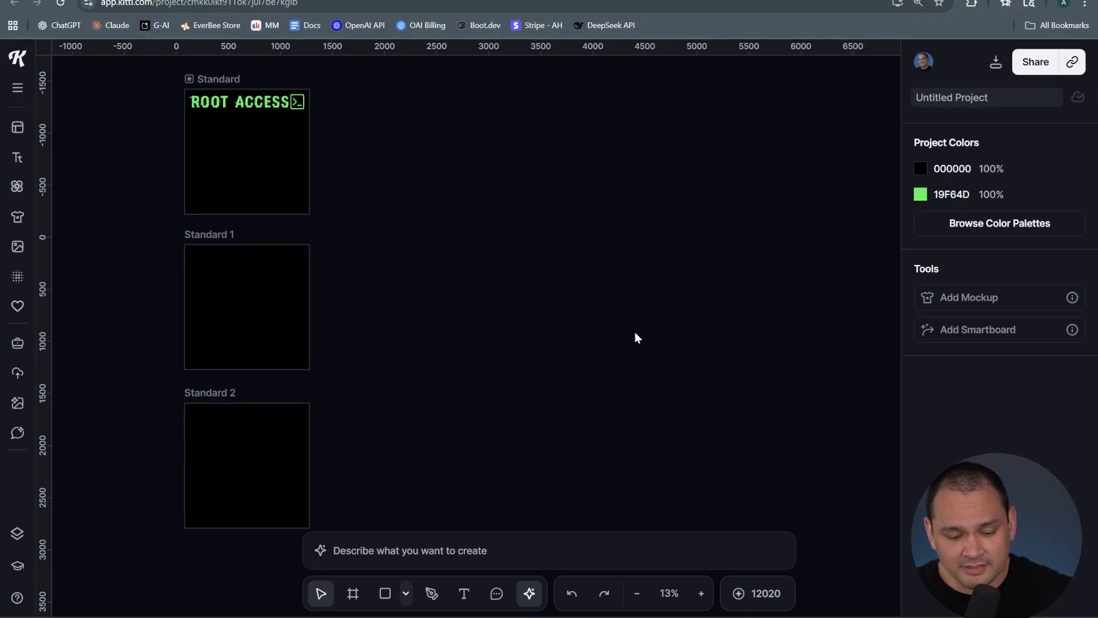
Generate three terminal window images from the terminal prompt with Nano Banana Pro
left_click_drag(358, 199, 857, 488)
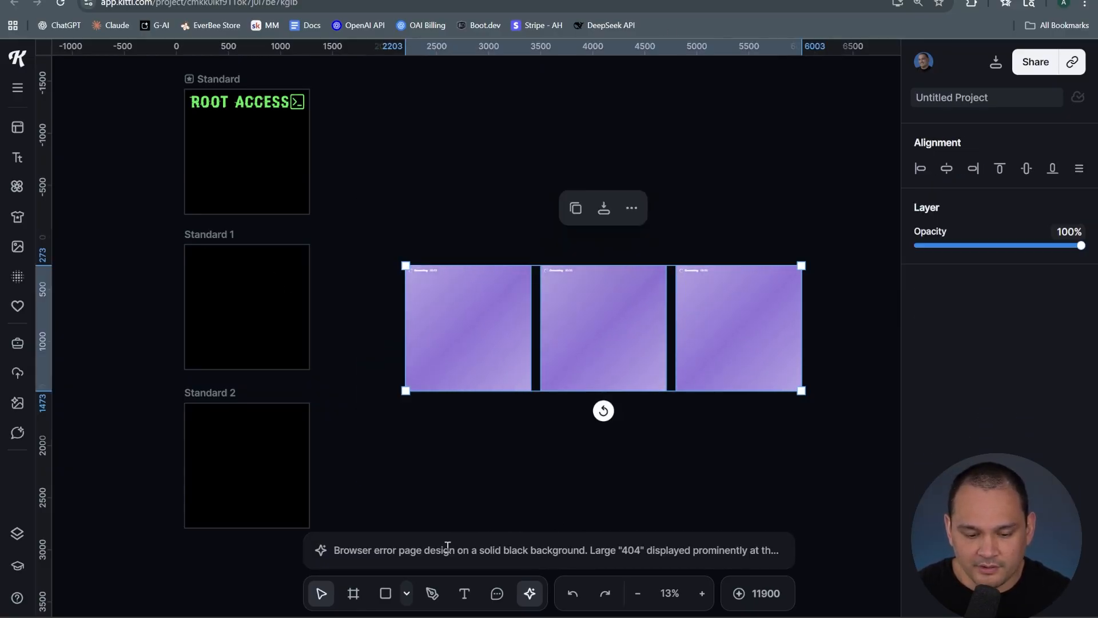
left_click(478, 547)
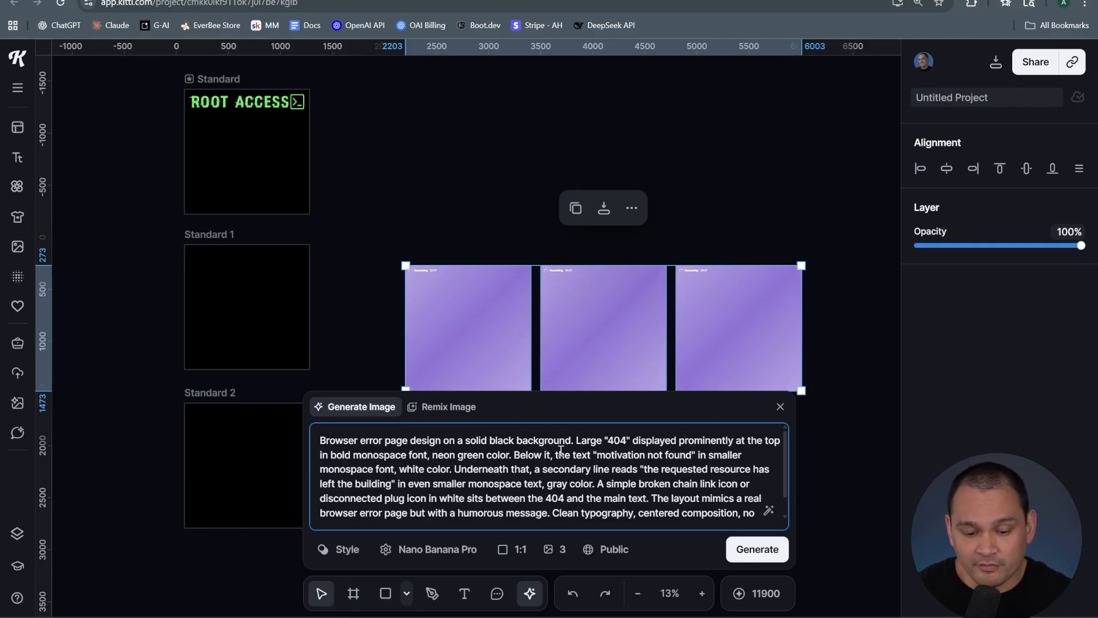
left_click(477, 134)
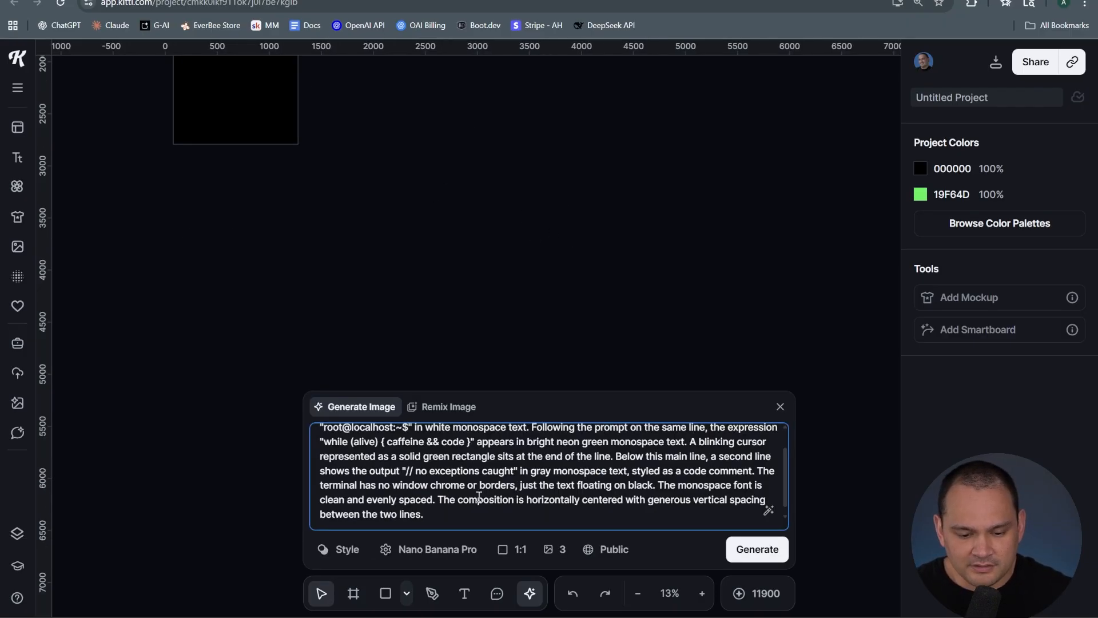
scroll(478, 496, "up", 1)
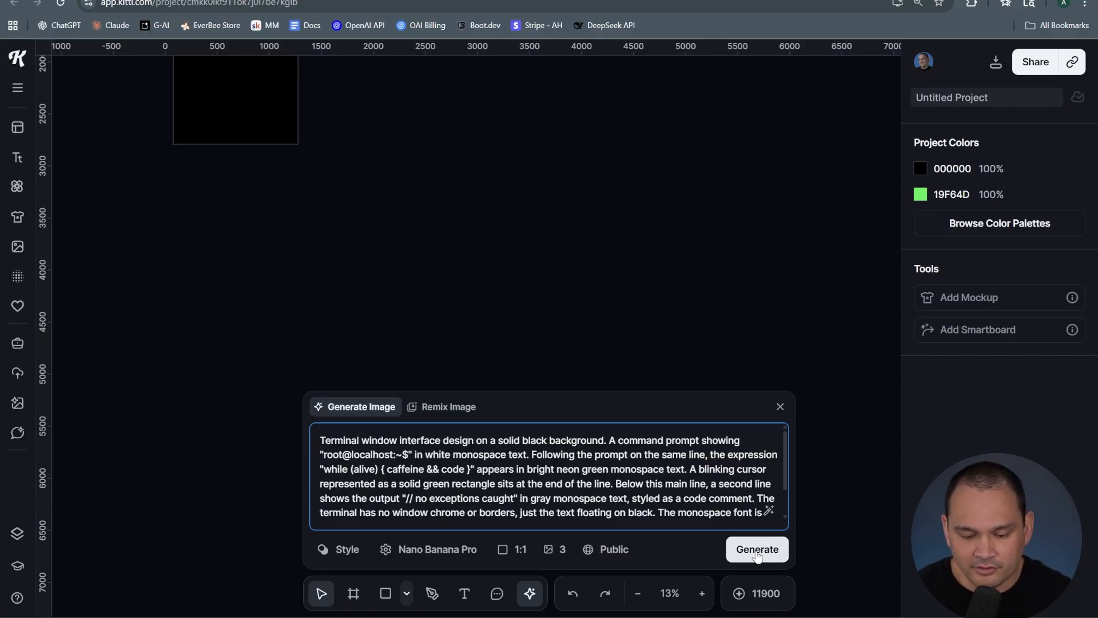
left_click(738, 550)
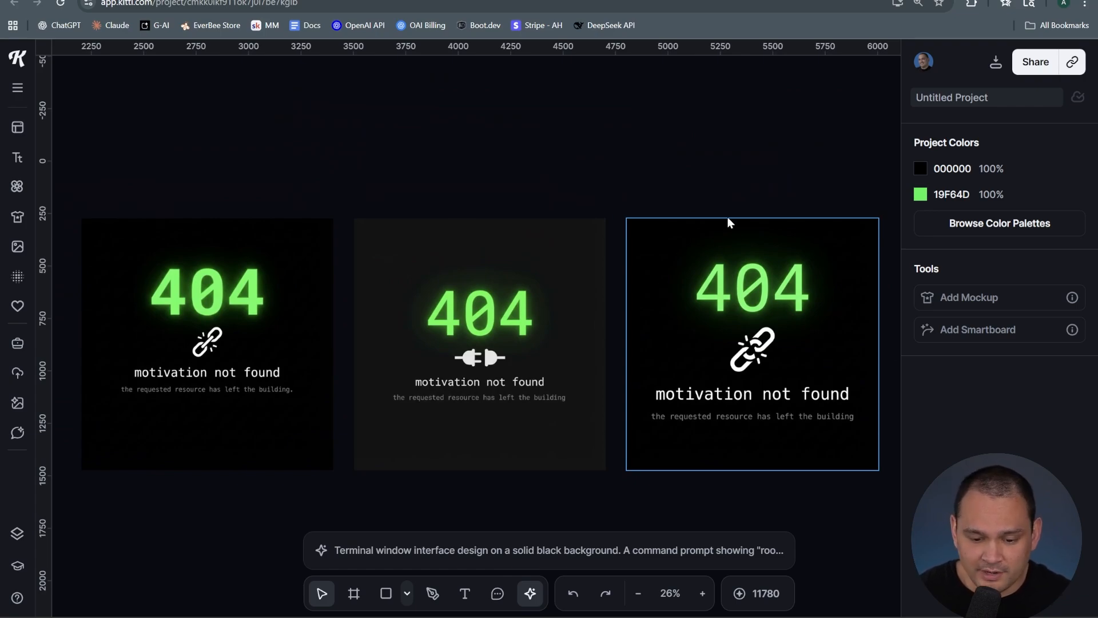
Delete the first two 404 page variations and move the remaining one to the left
left_click(732, 247)
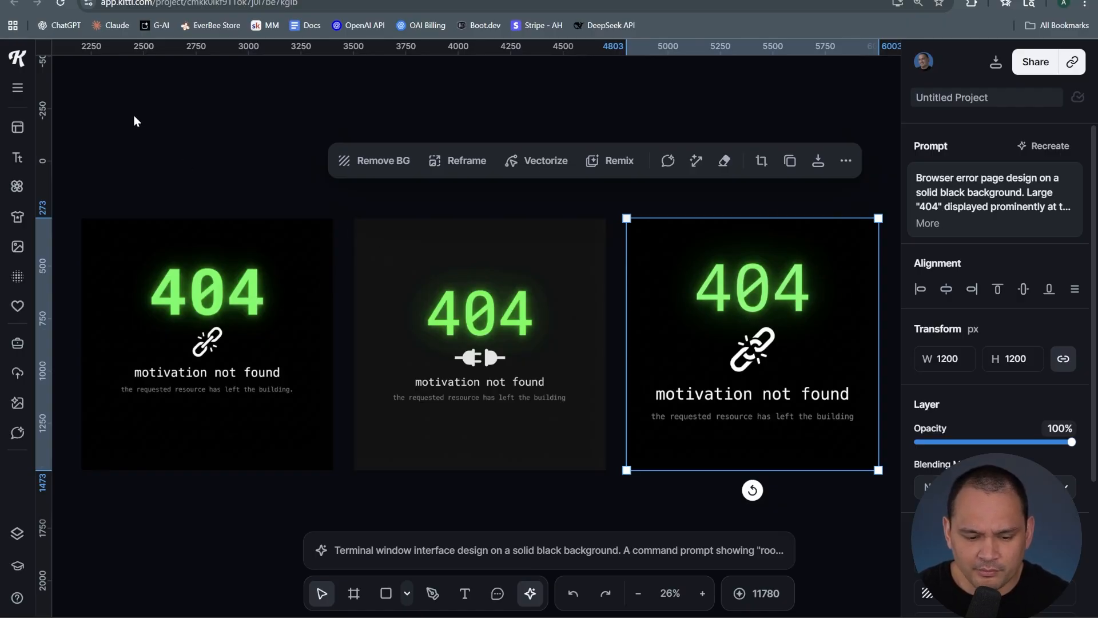
left_click_drag(154, 130, 560, 465)
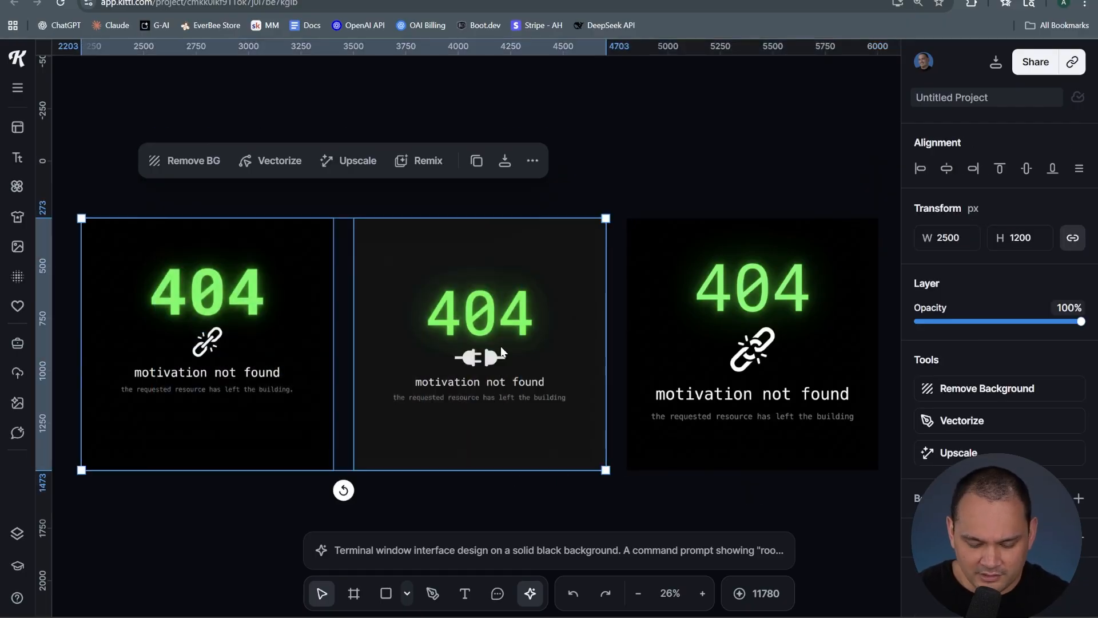
key("Delete")
left_click_drag(730, 269, 209, 187)
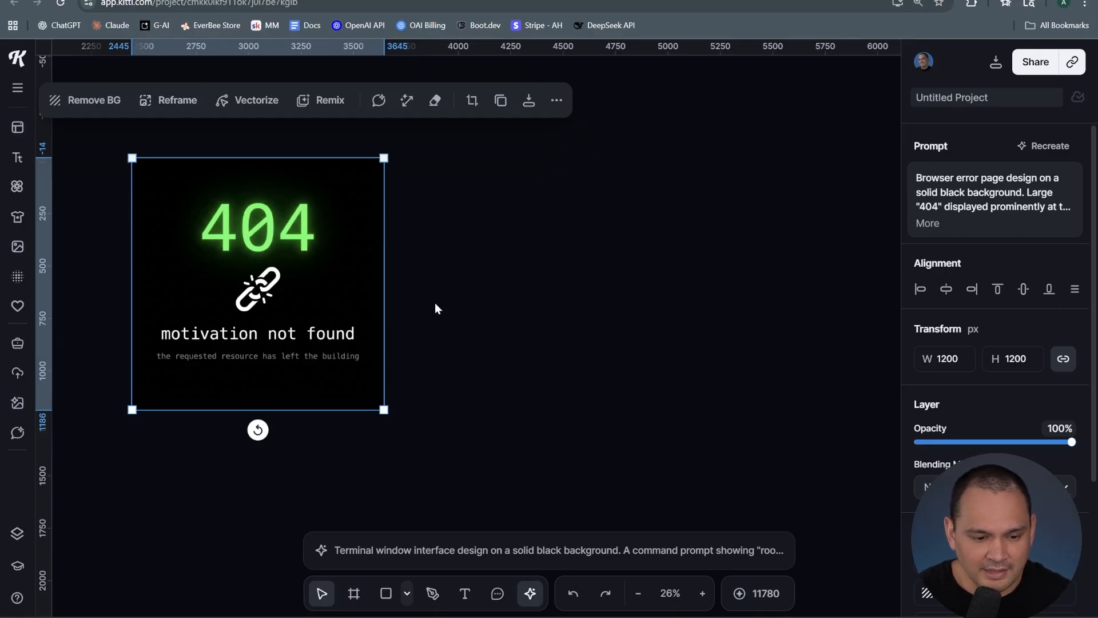
left_click(513, 343)
Place the 404 page design onto the Standard 1 artboard
scroll(356, 363, "down", 5)
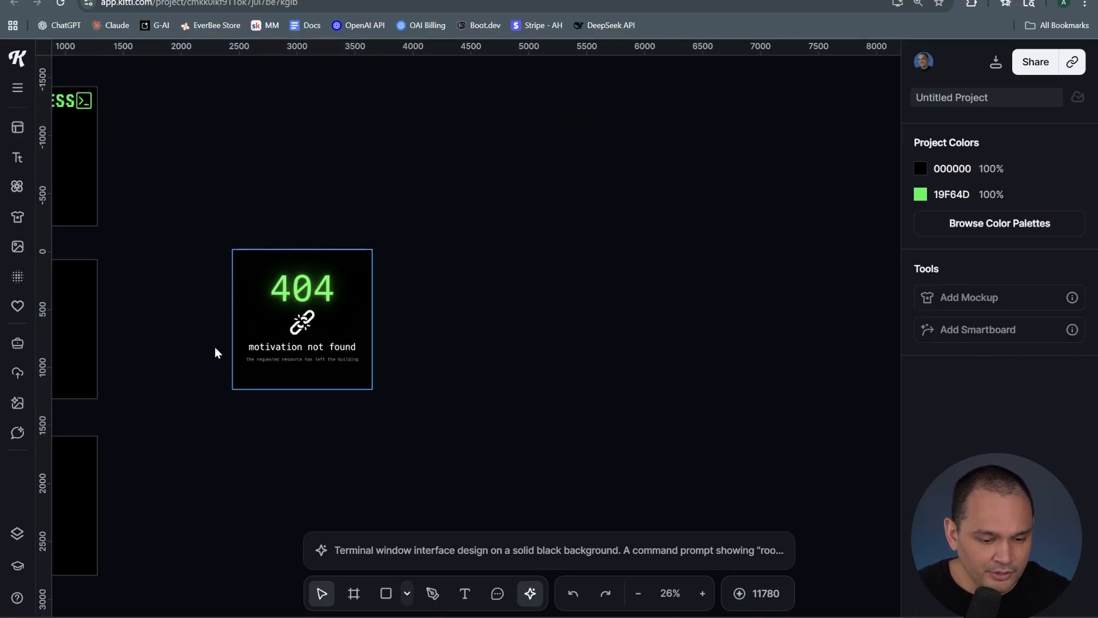
scroll(215, 346, "left", 5)
left_click_drag(493, 254, 221, 261)
left_click(188, 204)
left_click(394, 256)
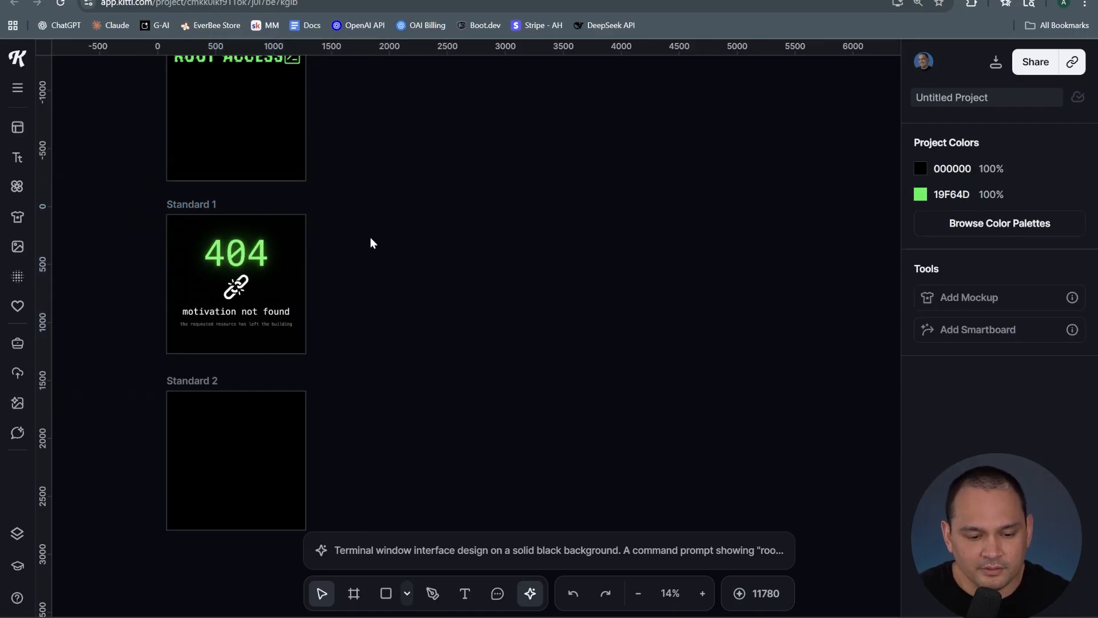
Select the Standard 1 artboard with the 404 design and add a smartboard to it
left_click(192, 204)
left_click(513, 310)
mouse_move(255, 259)
left_mouse_down()
mouse_move(409, 270)
mouse_move(236, 259)
left_mouse_up()
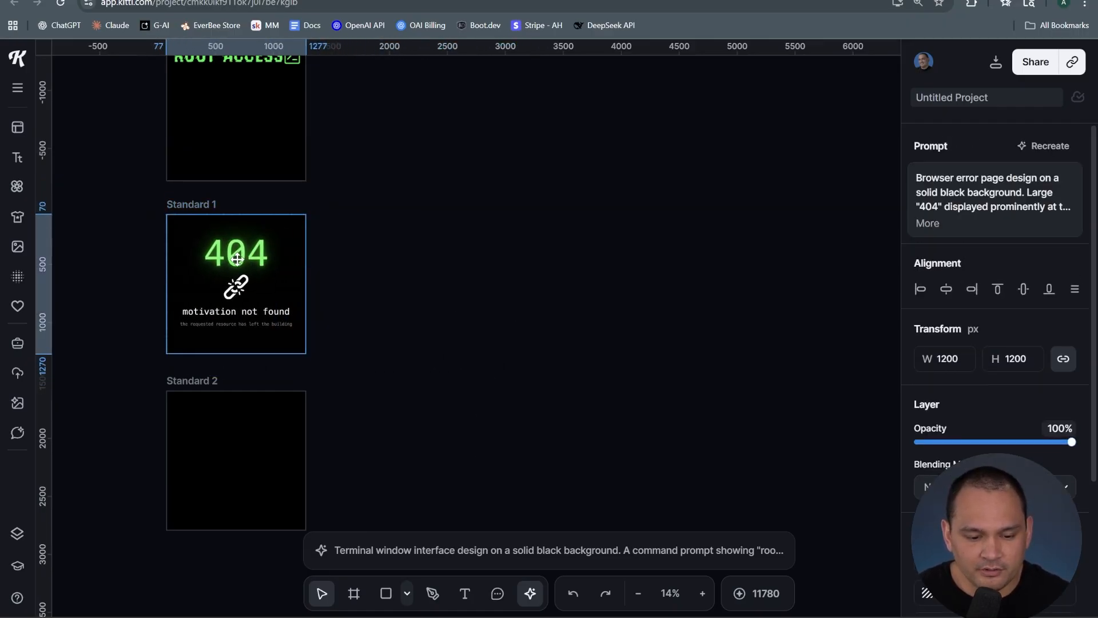
left_click(192, 205)
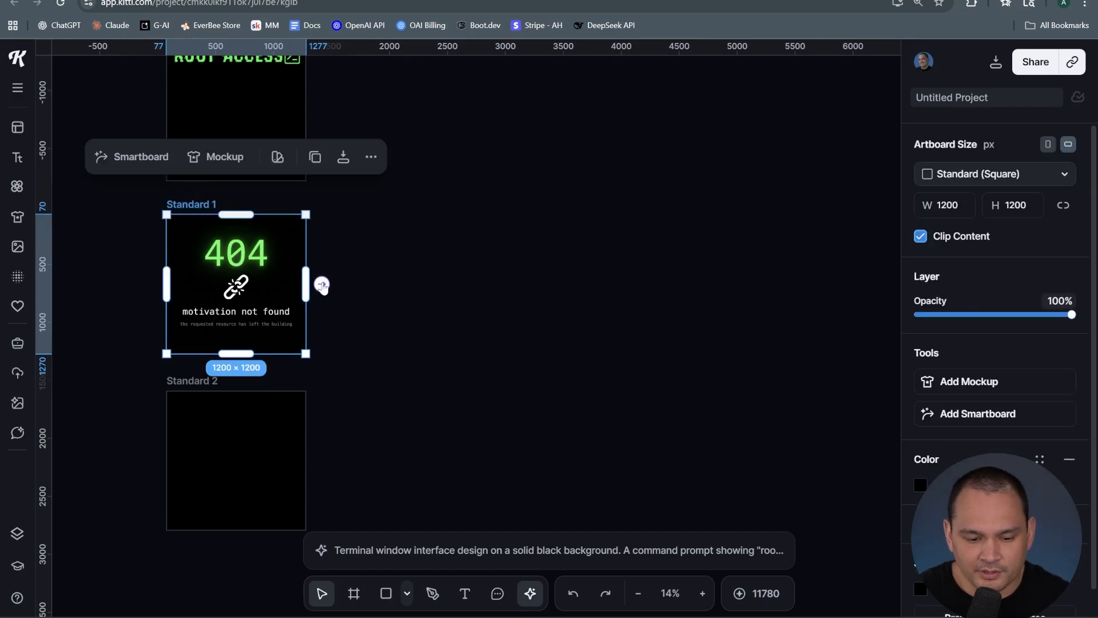
left_click(971, 421)
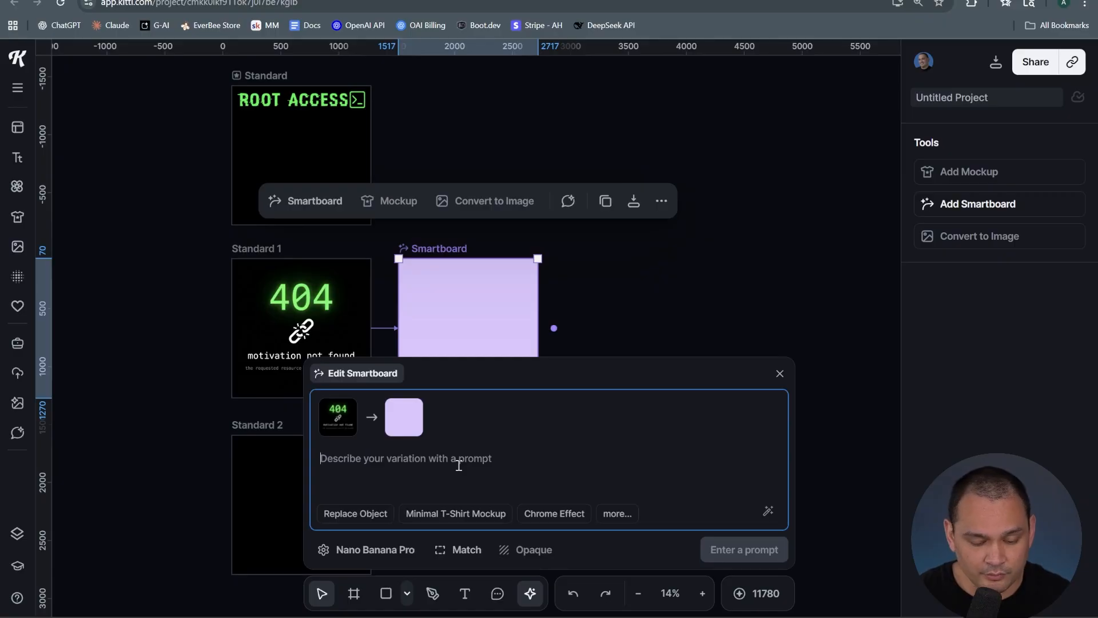
Prompt the smartboard: "remove the glowing effect. make "the requested resouce has left the building" white the match the other white elements"
type("remove the glowing effect.")
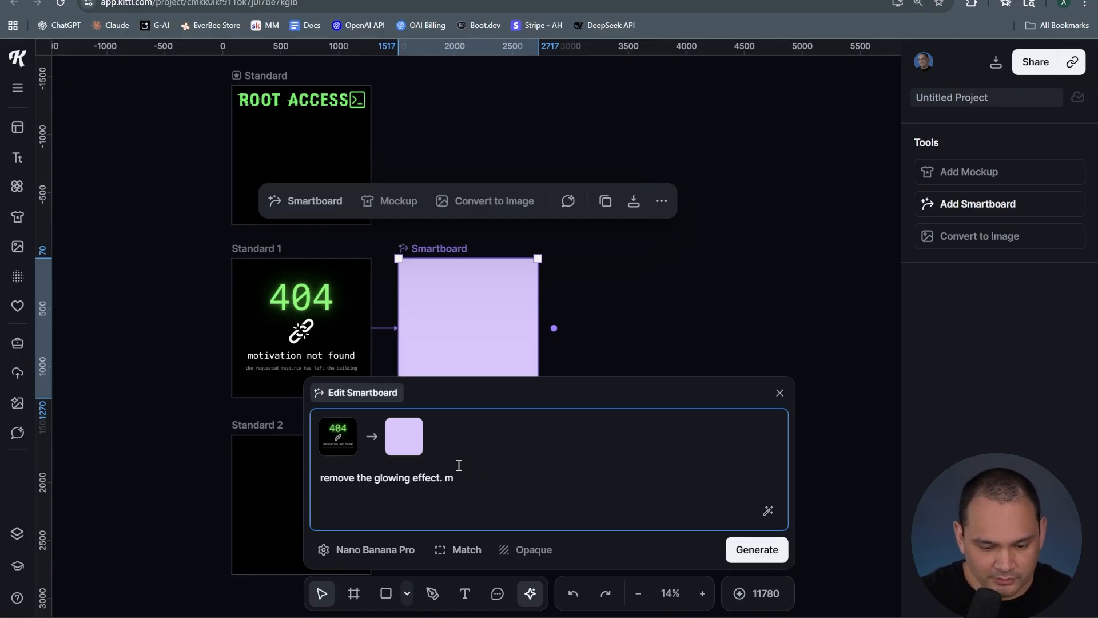
type("make \"the")
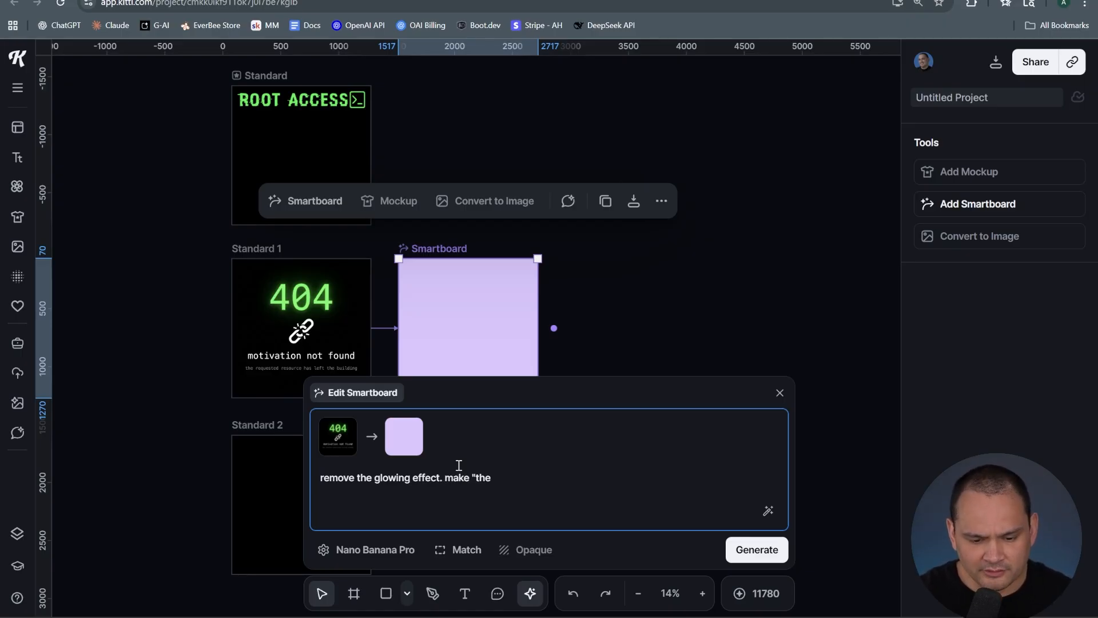
type(" req")
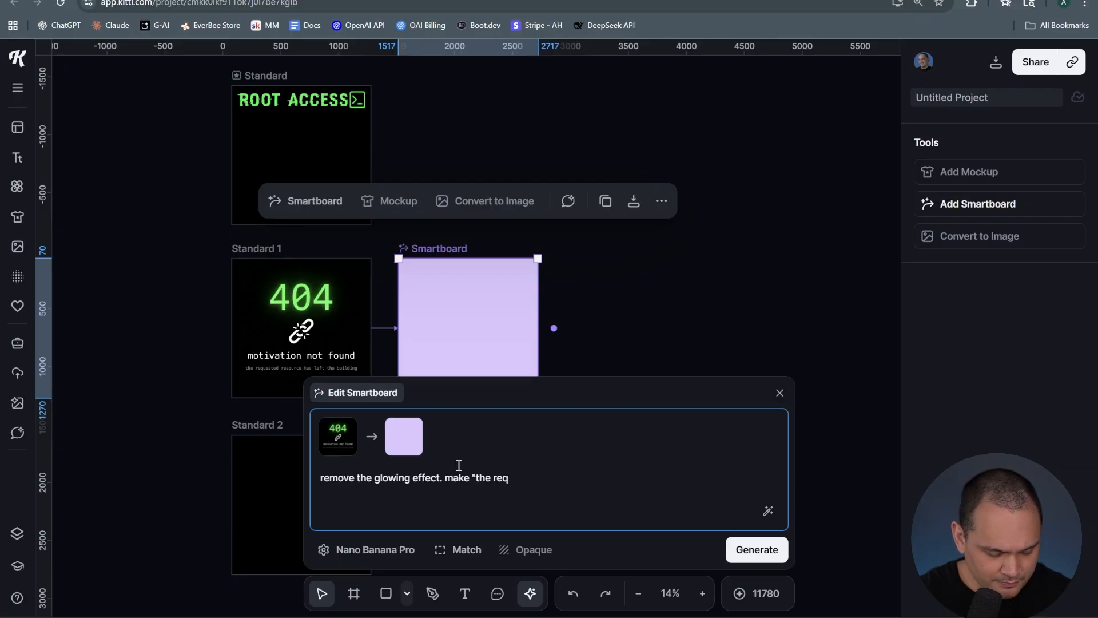
type("uested resouce has lfft ")
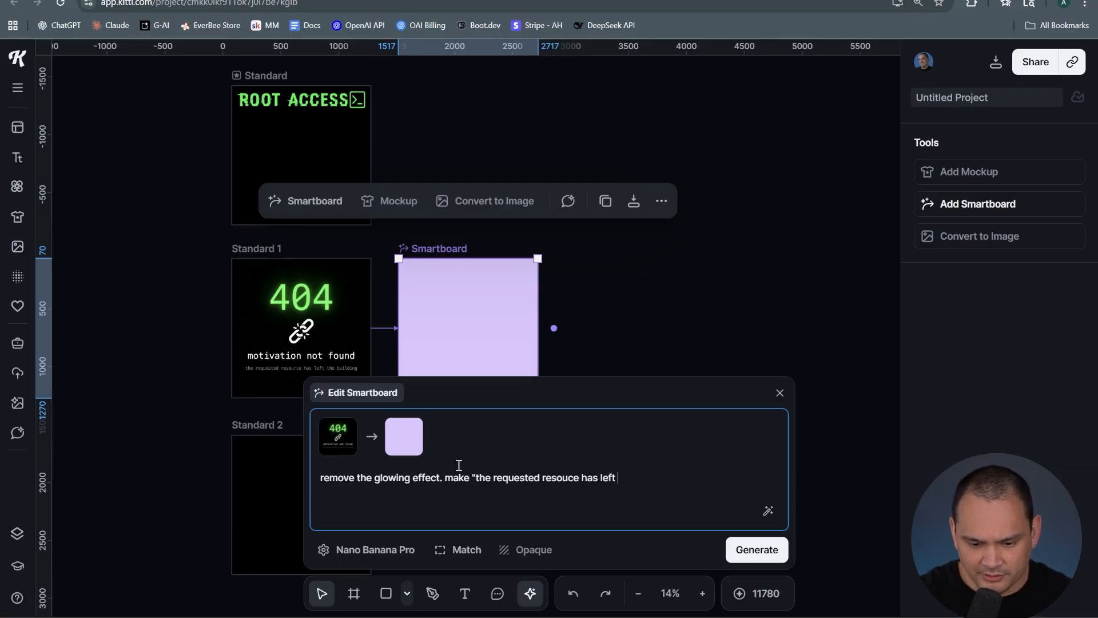
type("the building\" white the match the other white elements")
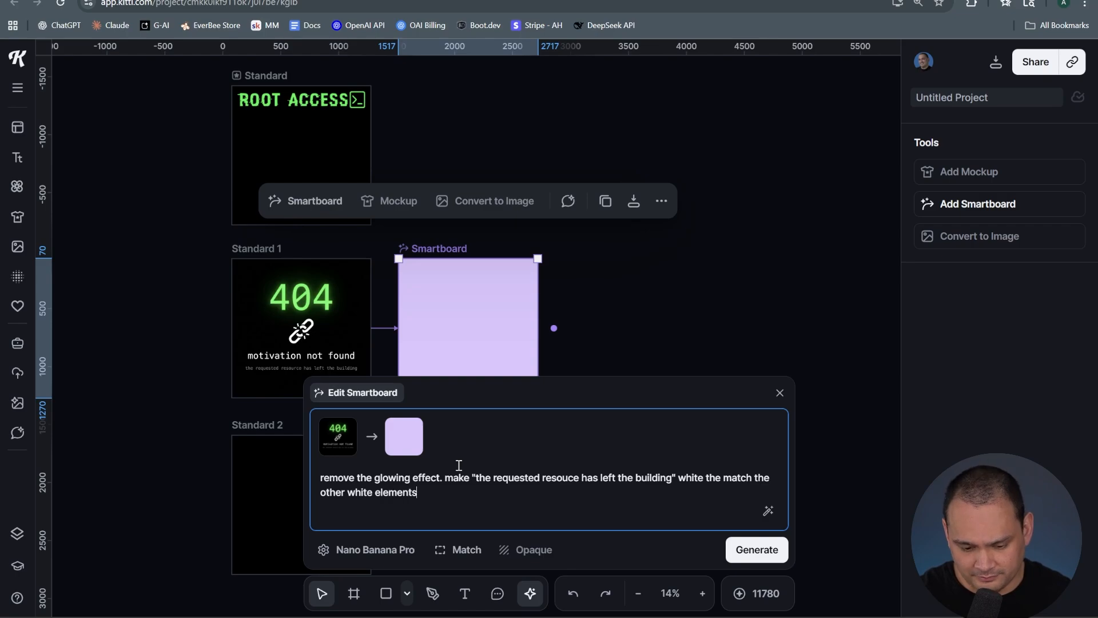
key("Return")
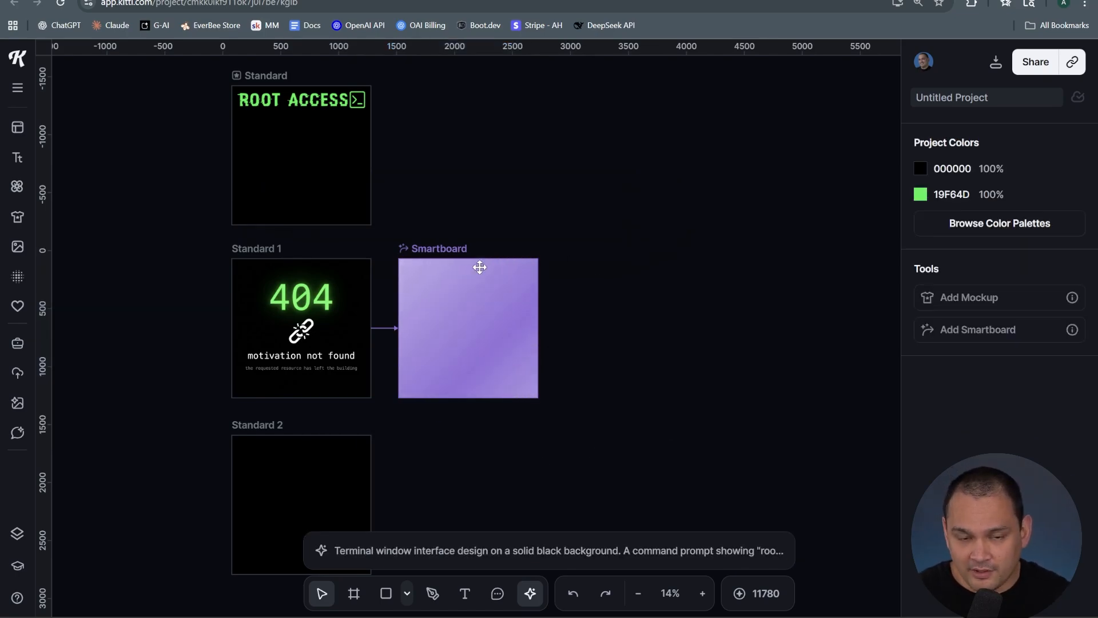
Select and delete two of the three terminal window variations
left_click_drag(468, 490, 453, 121)
left_click_drag(352, 424, 167, 302)
scroll(446, 291, "up", 5)
left_click_drag(472, 195, 671, 204)
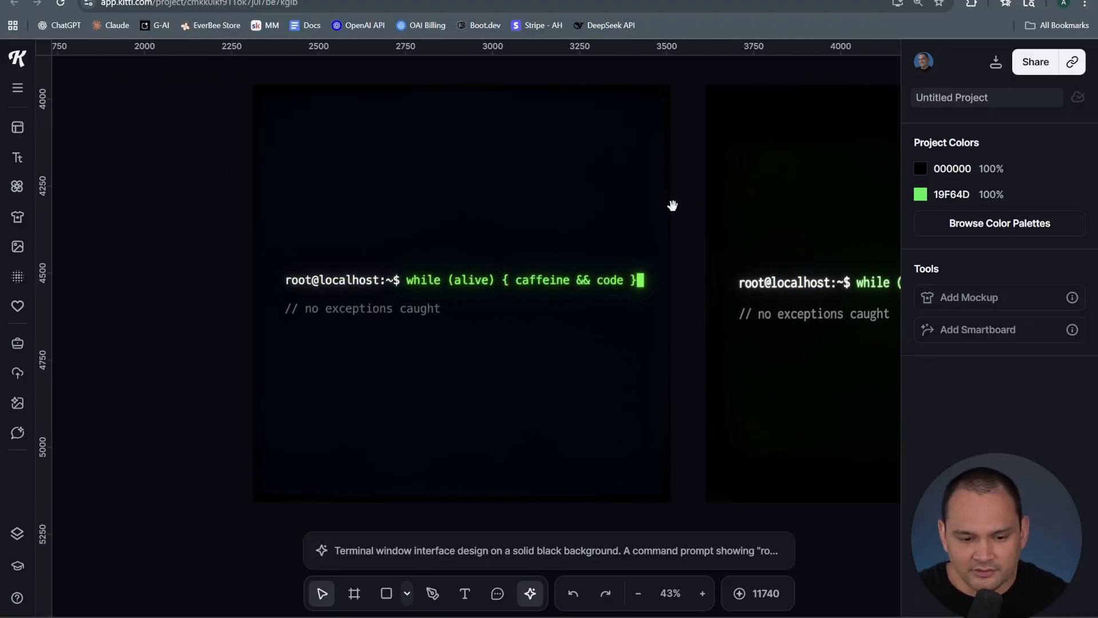
scroll(334, 240, "down", 5)
left_click_drag(334, 235, 732, 469)
key("Delete")
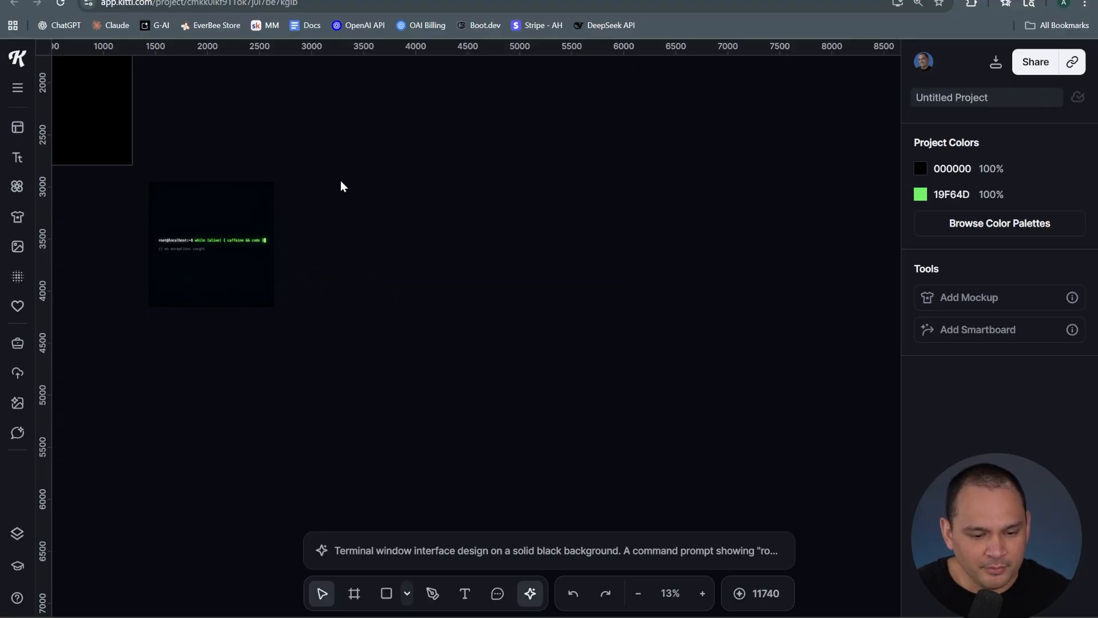
Place the remaining terminal window design onto the Standard 2 artboard
left_click_drag(340, 152, 431, 243)
left_click(166, 191)
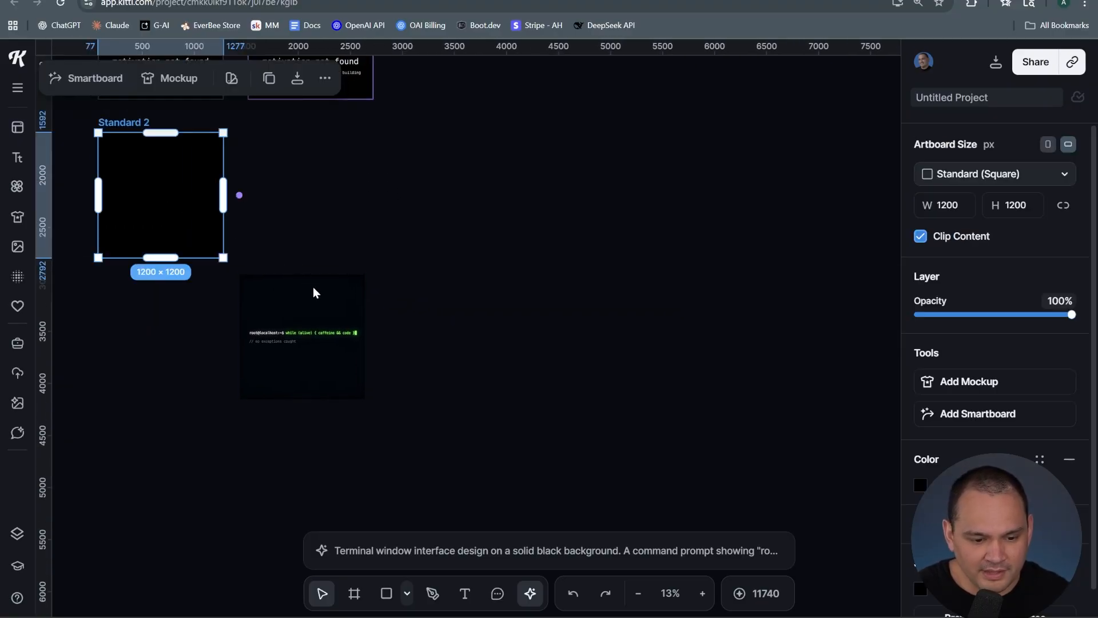
left_click(293, 371)
left_click_drag(290, 352, 149, 212)
left_click(316, 235)
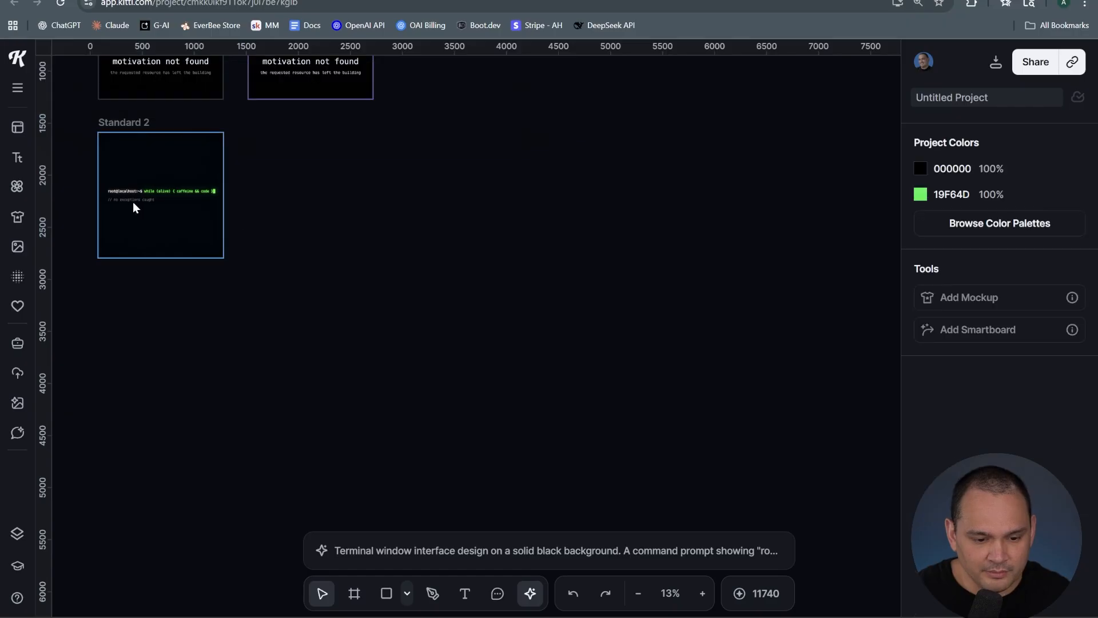
Generate a smartboard variation of the terminal design with the prompt "change the background to be black. remove the glow."
scroll(279, 293, "up", 3, "ctrl")
left_click_drag(277, 179, 453, 358)
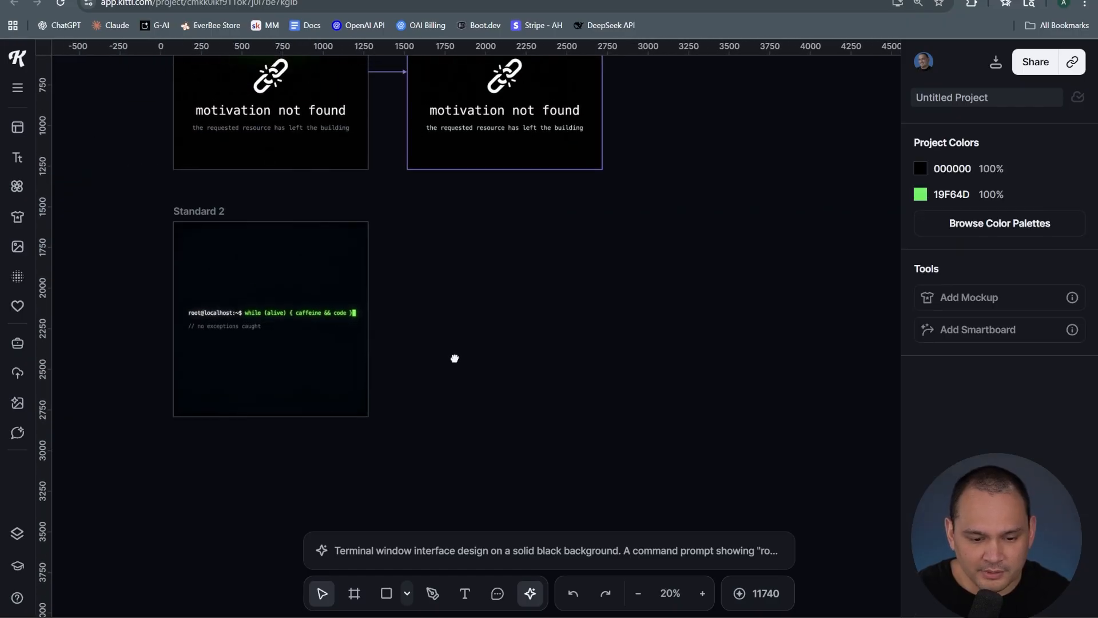
scroll(442, 378, "up", 4)
scroll(444, 383, "down", 2)
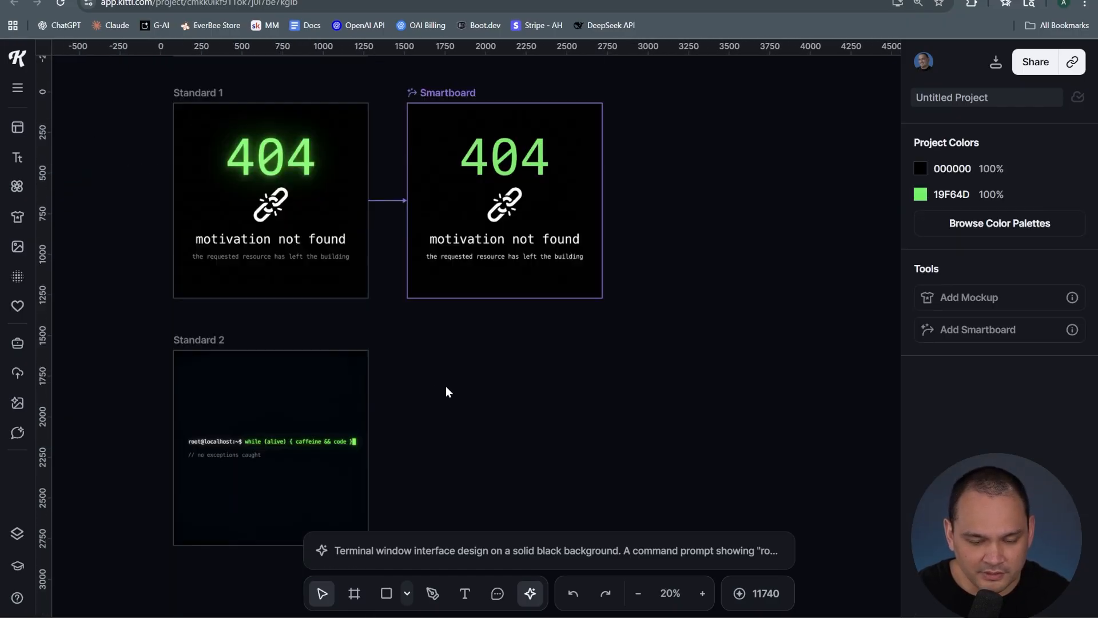
scroll(445, 386, "up", 2)
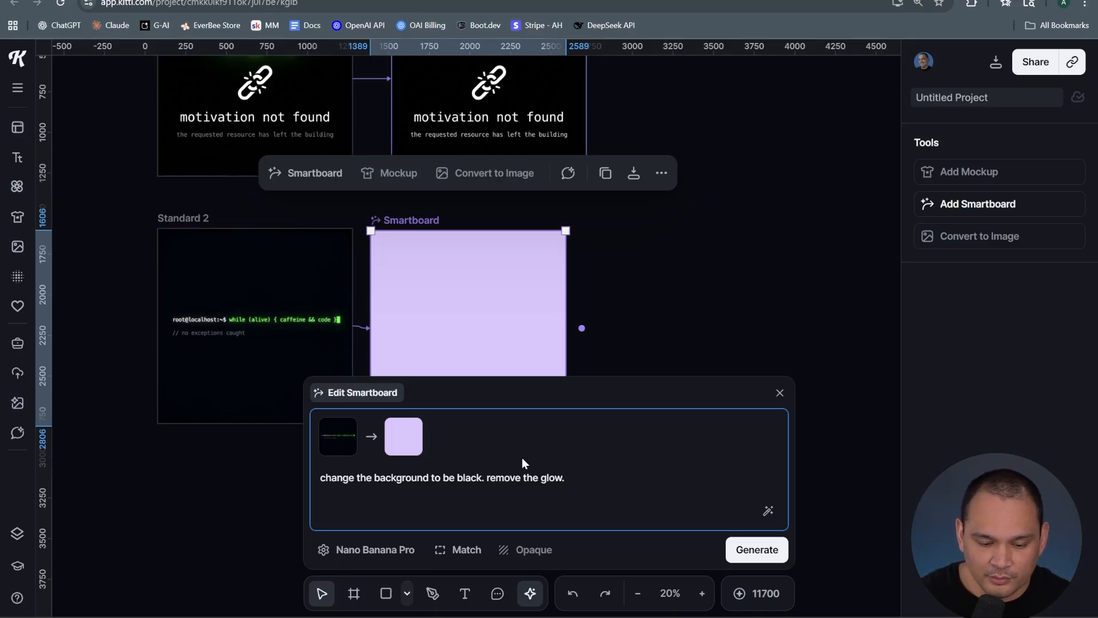
left_click(756, 549)
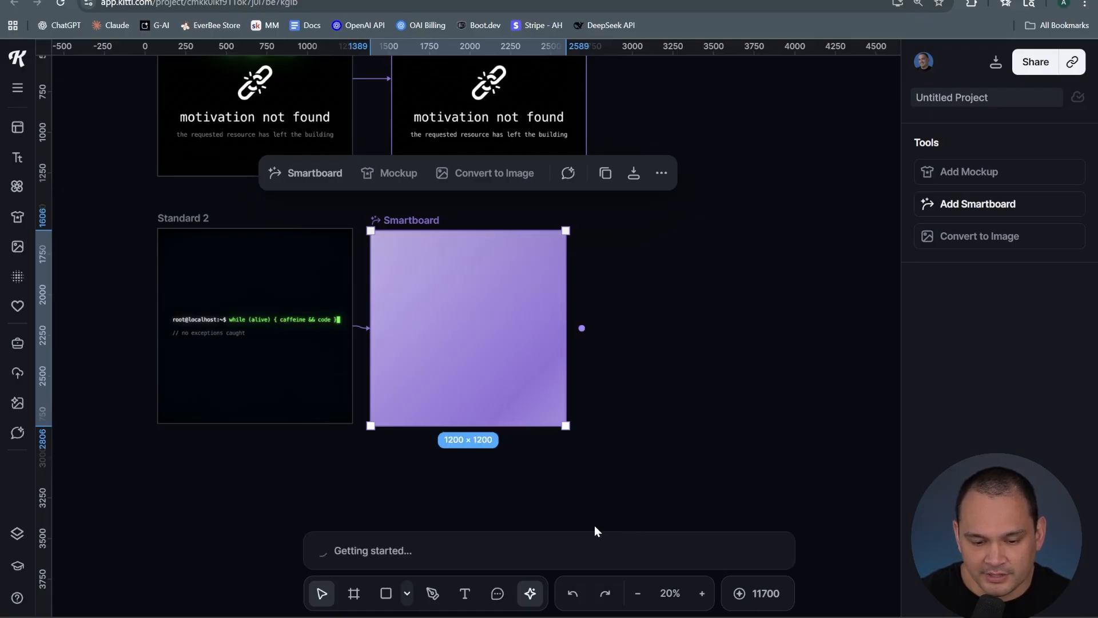
Convert the 404 smartboard result into a standalone image
scroll(679, 411, "up", 3)
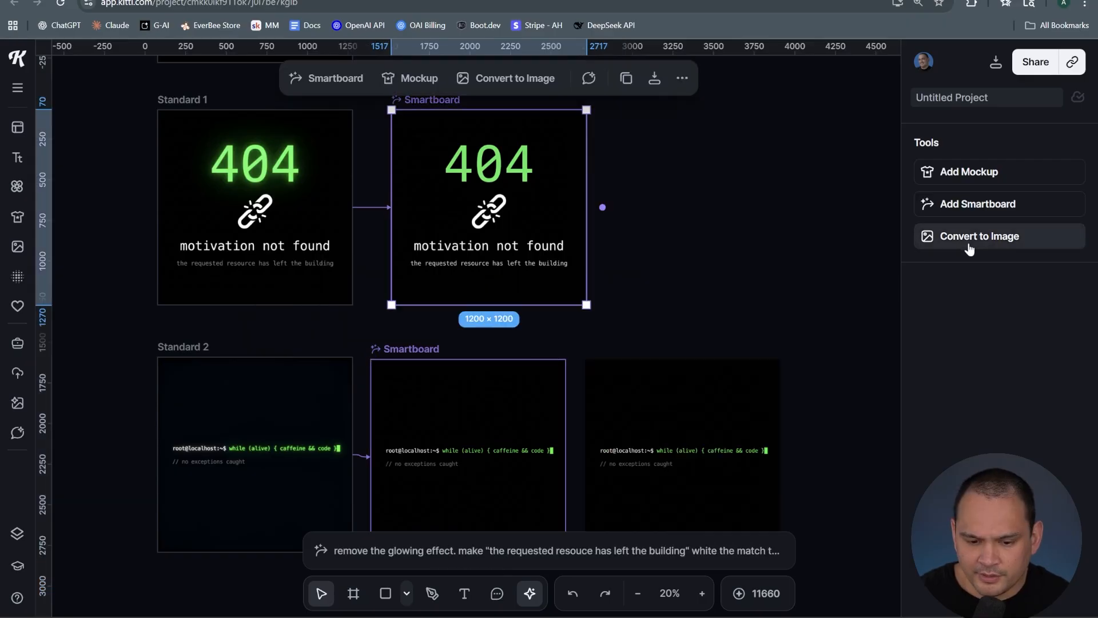
left_click(967, 242)
left_click(868, 195)
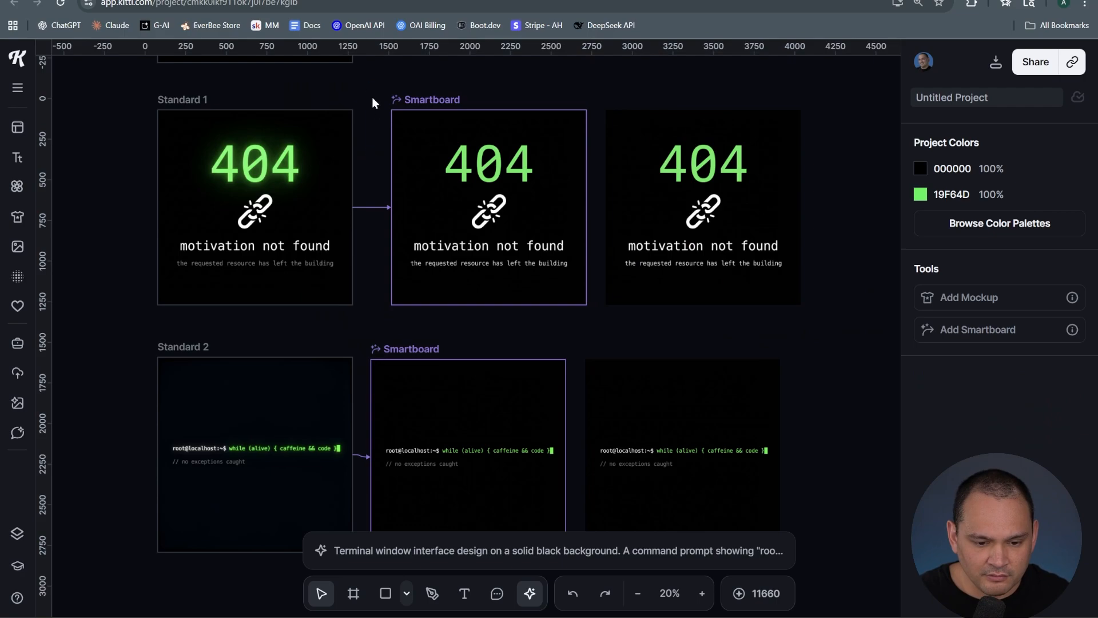
Move the Standard wordmark artboard slightly upward
scroll(375, 143, "up", 2)
scroll(400, 217, "up", 3)
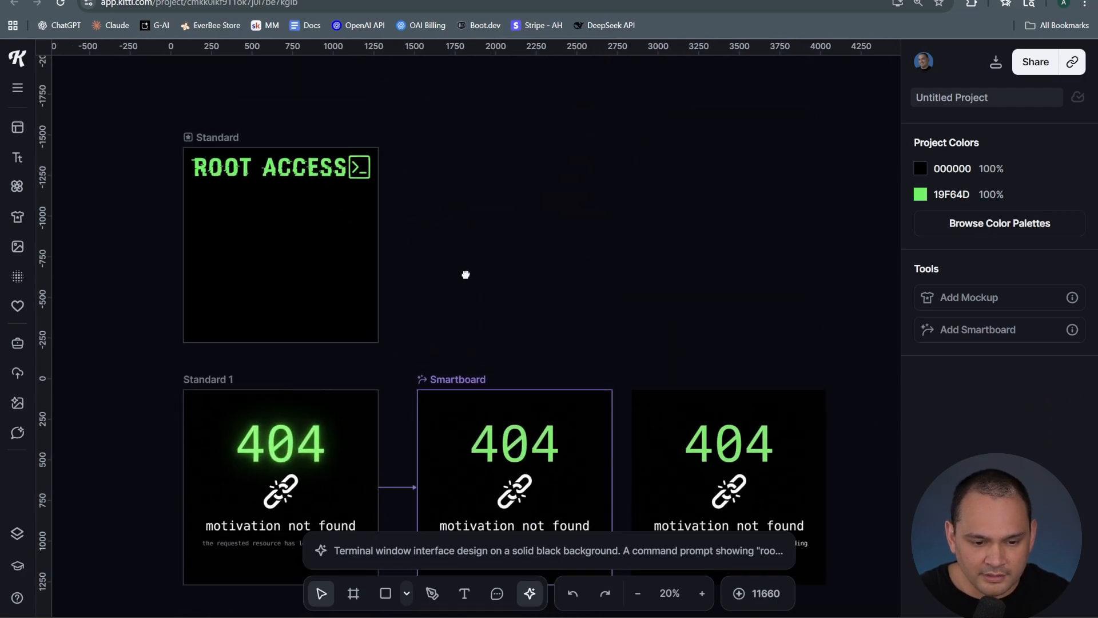
left_click(214, 137)
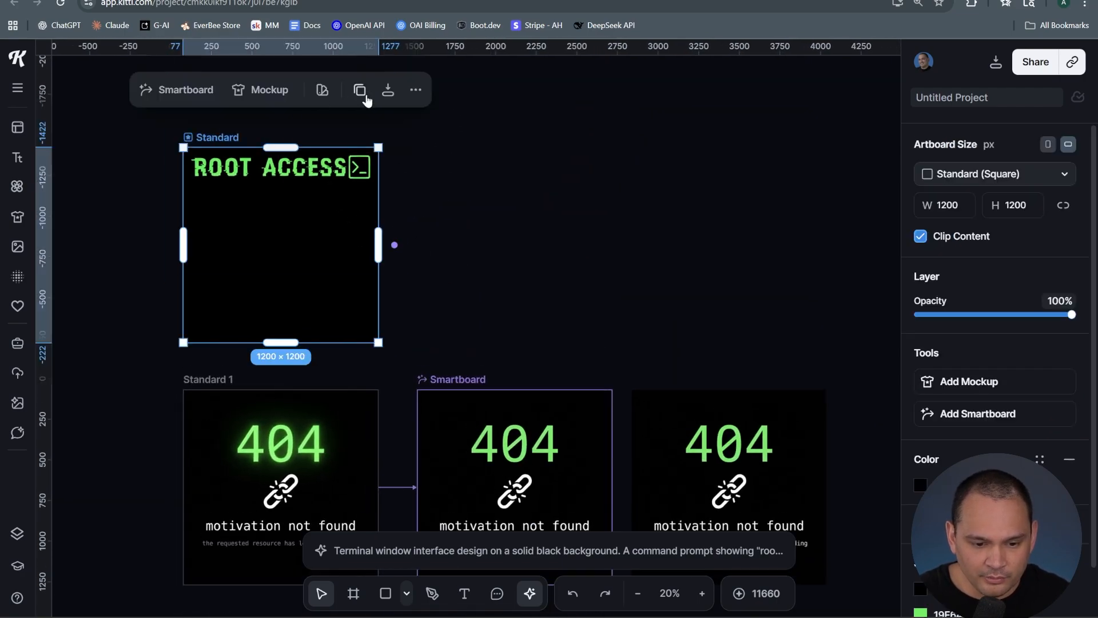
left_click_drag(220, 134, 246, 100)
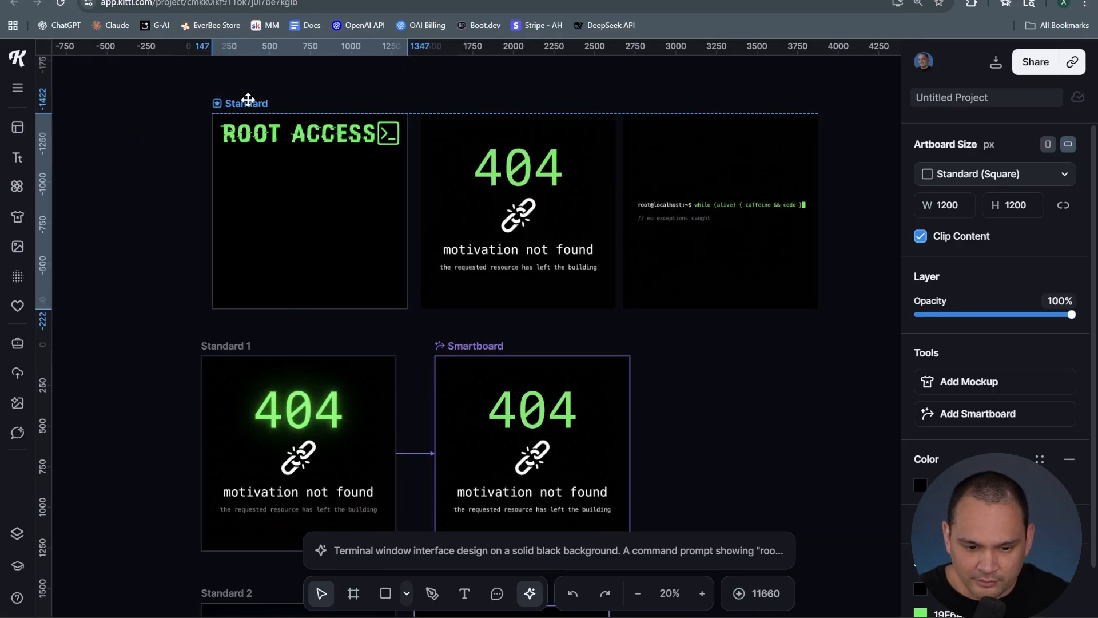
left_click(178, 168)
Zoom in and pan across the wordmark, 404 and terminal images to inspect them
scroll(217, 176, "up", 1)
scroll(218, 180, "up", 5)
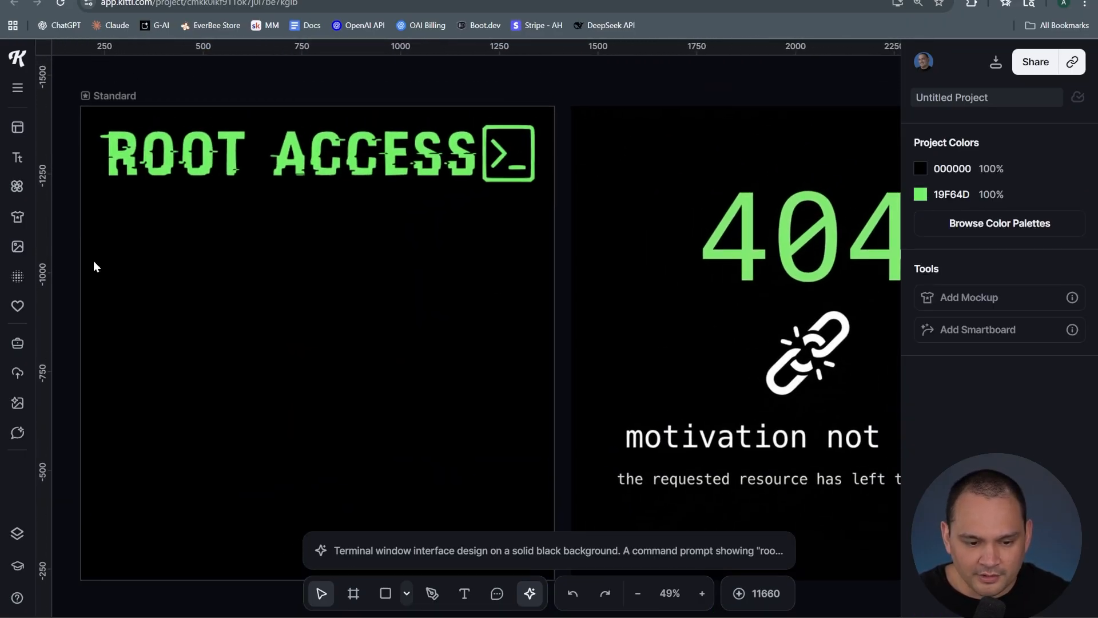
left_click_drag(575, 232, 277, 187)
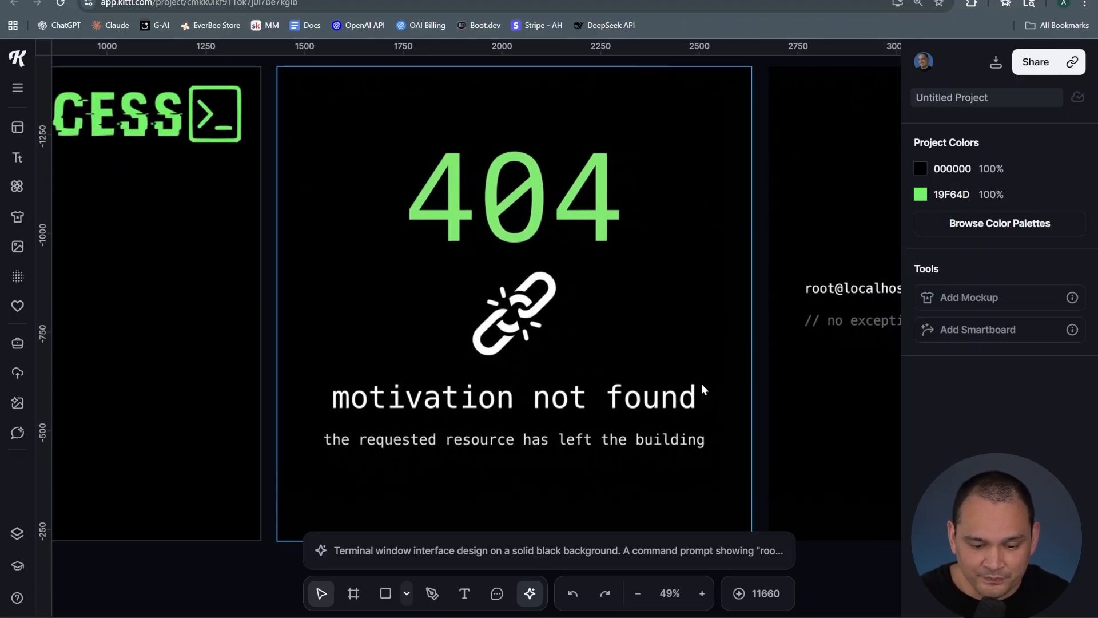
left_click_drag(714, 327, 223, 294)
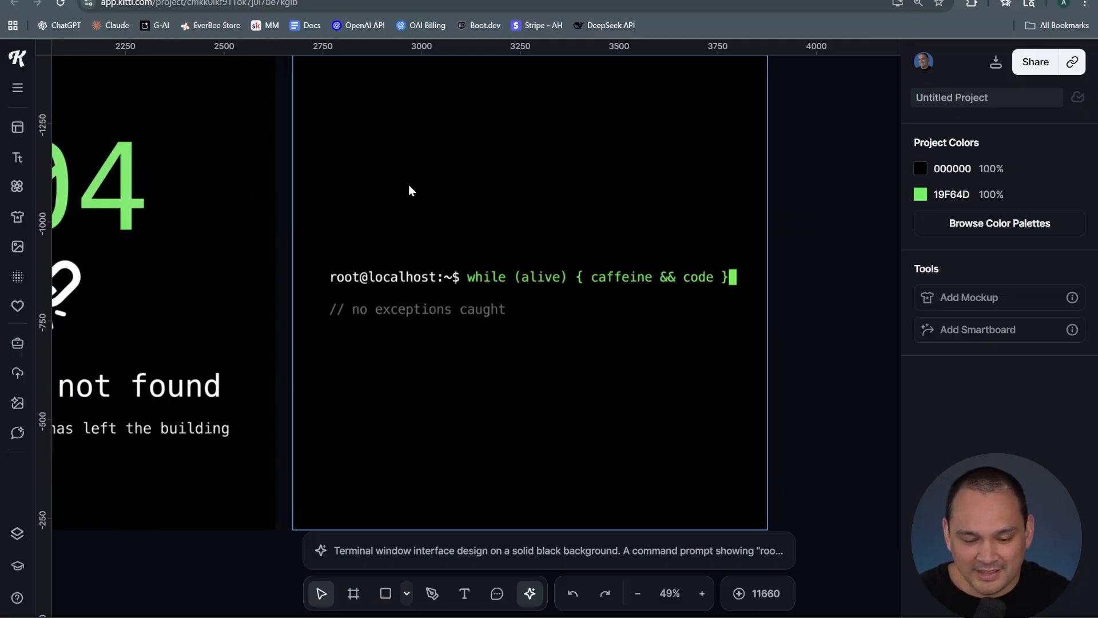
scroll(355, 166, "left", 10)
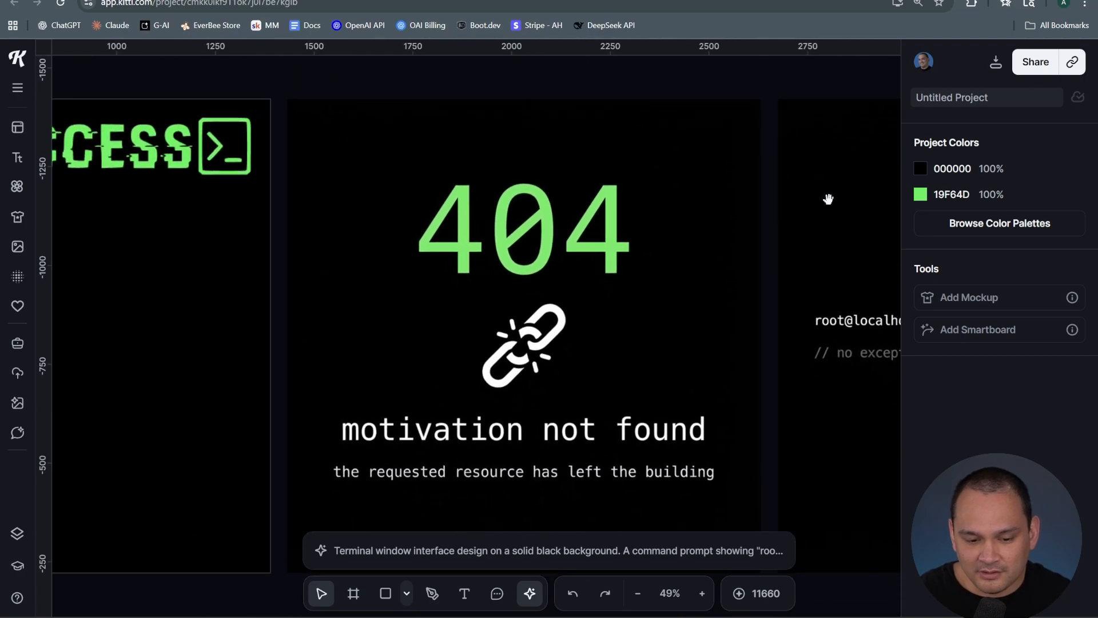
scroll(558, 247, "down", 3)
scroll(440, 269, "down", 6)
Vectorize the 404 image with 3 colours
left_click(437, 280)
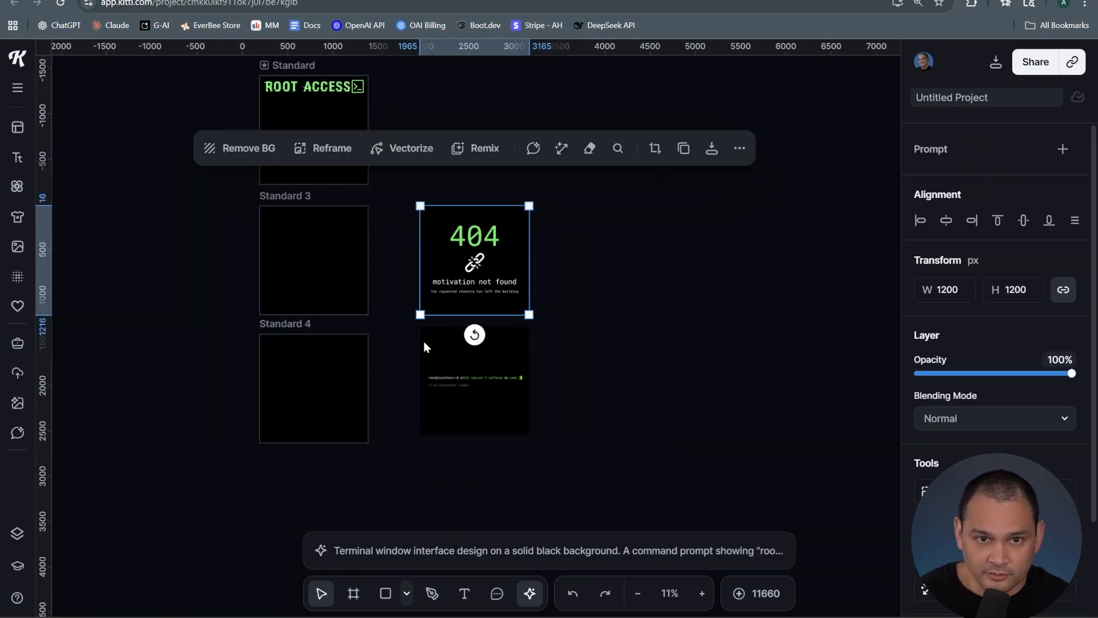
left_click(407, 148)
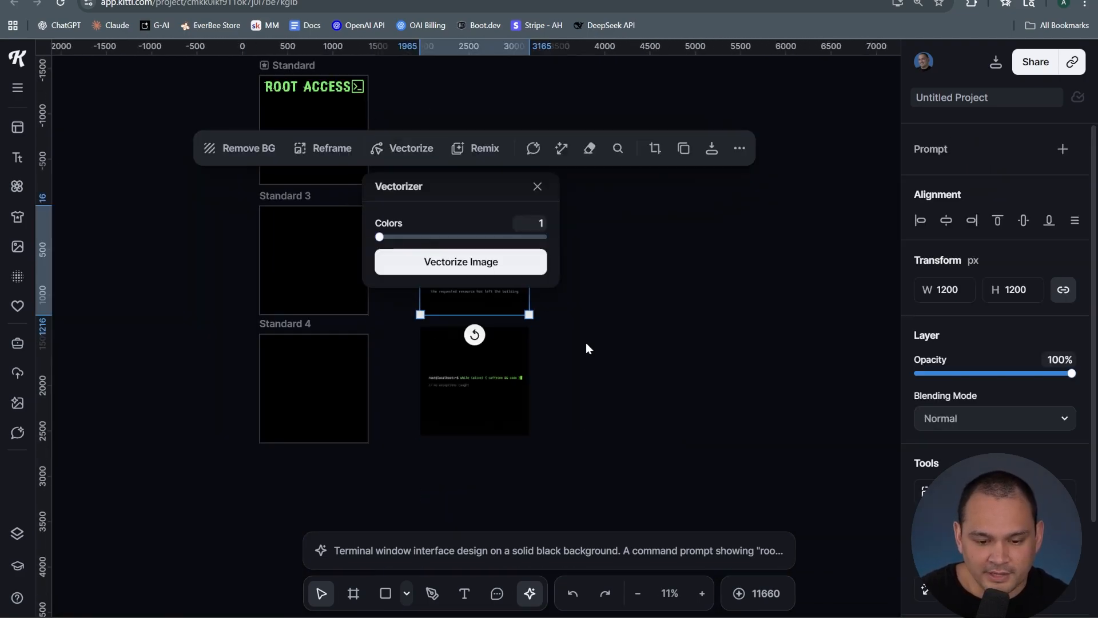
mouse_move(395, 236)
left_mouse_down()
mouse_move(380, 235)
mouse_move(401, 236)
left_mouse_up()
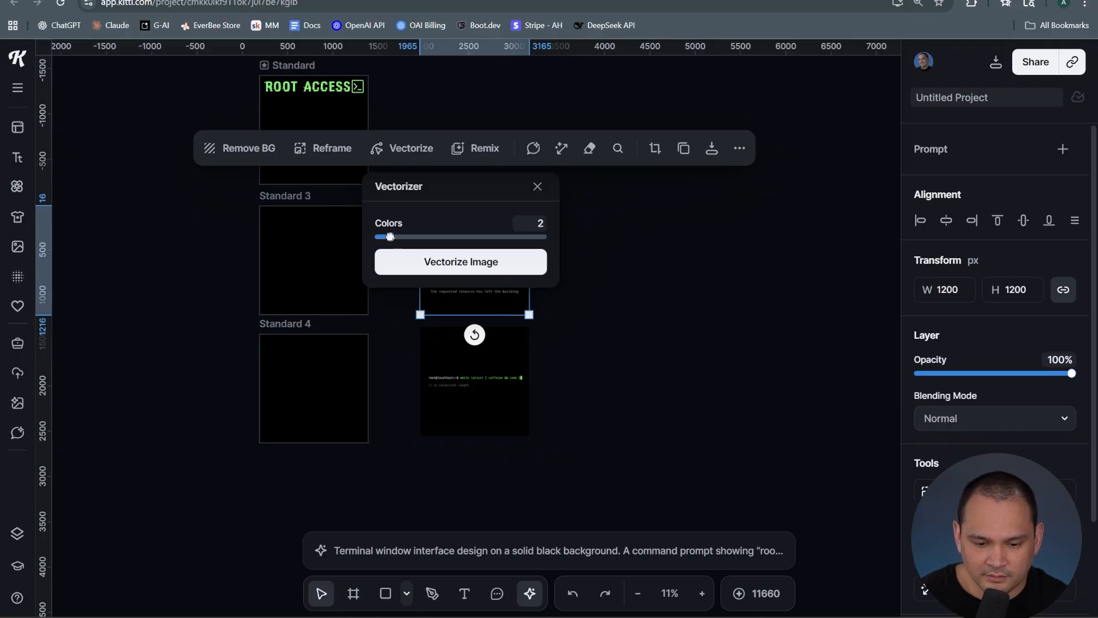
left_click(470, 262)
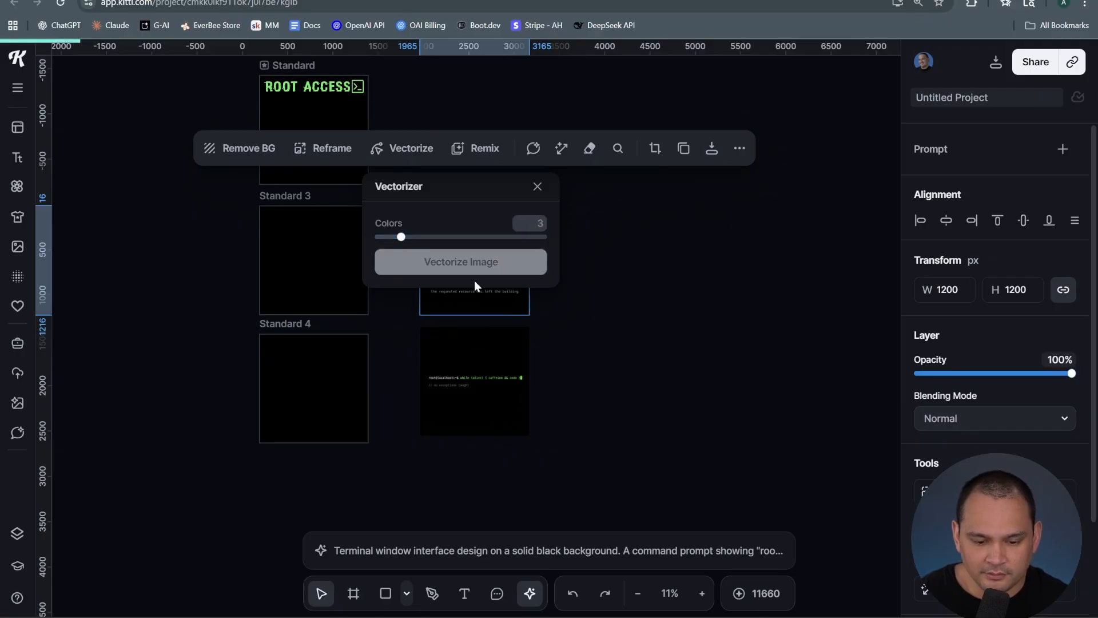
Hide the black background colour of the vectorized 404 image and move it onto the Standard 3 artboard
left_click(394, 268)
left_click(454, 213)
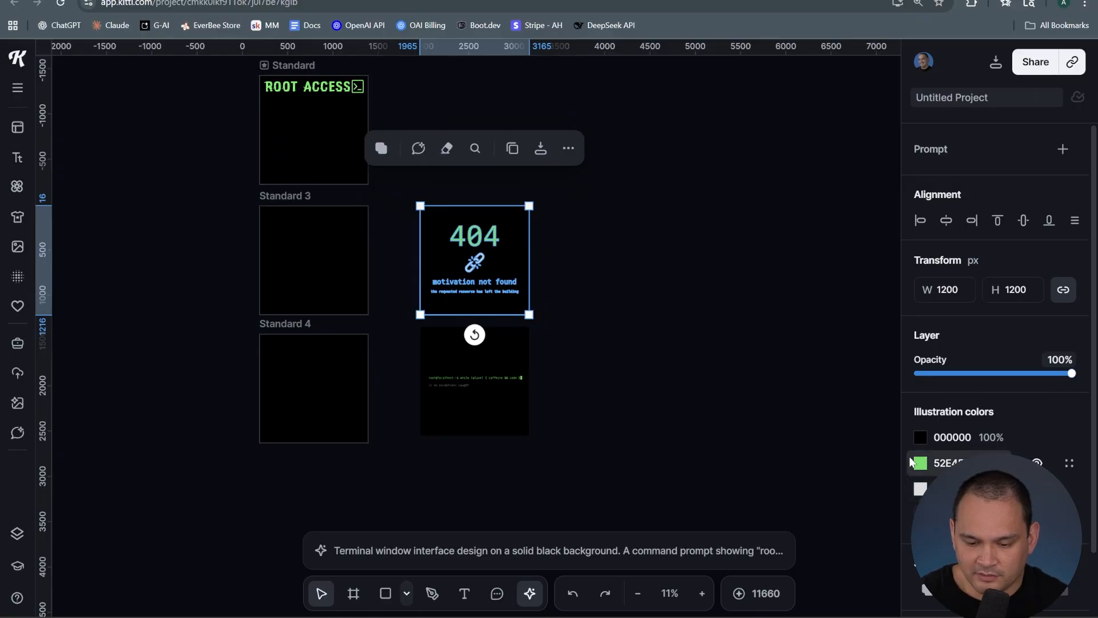
left_click(1037, 437)
left_click(630, 339)
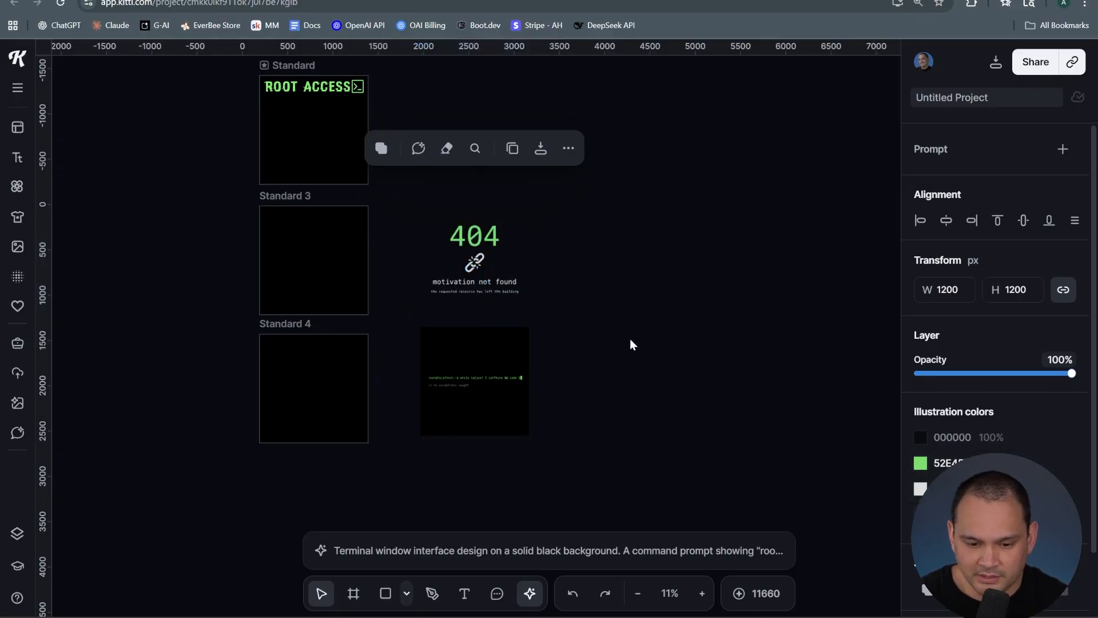
left_click_drag(481, 245, 318, 232)
left_click(520, 283)
Set the terminal vector's grey text colour to white ffffff
left_click(475, 377)
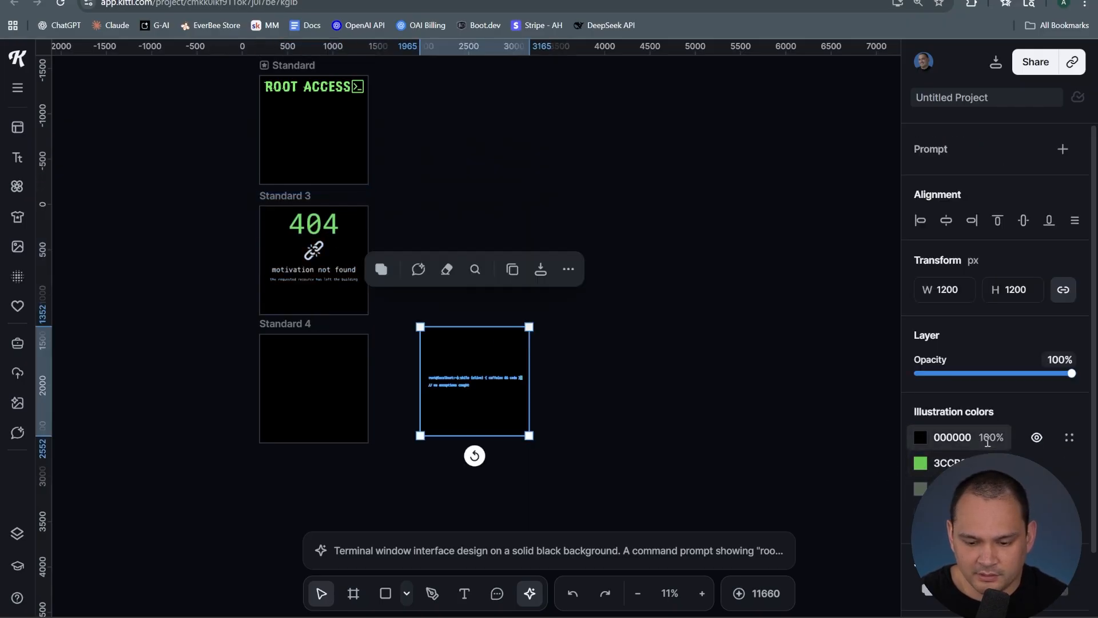
left_click(919, 489)
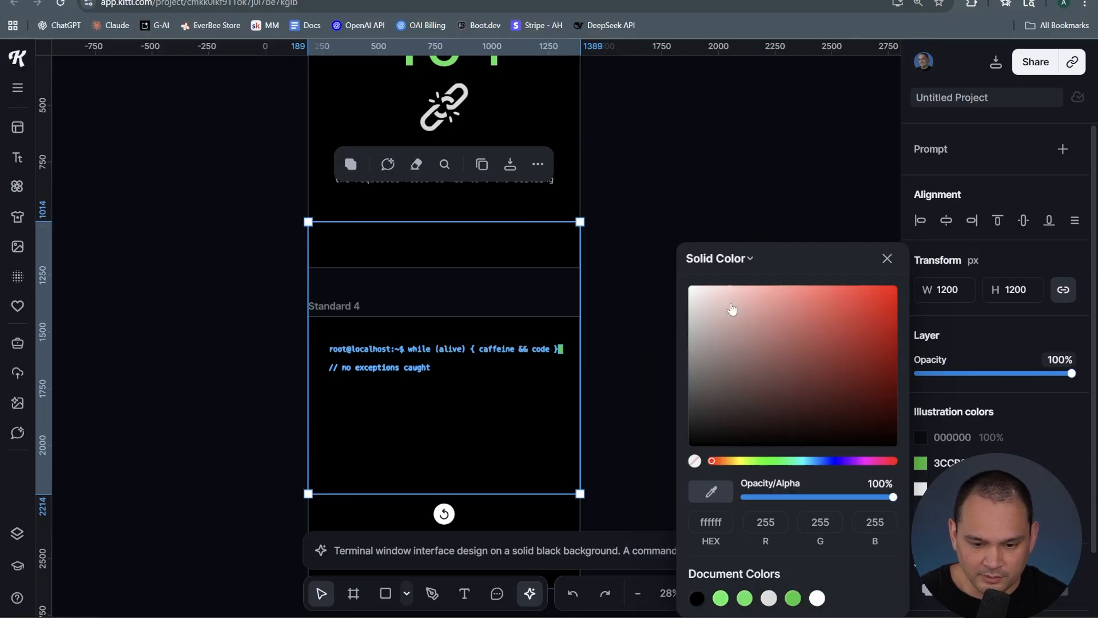
left_click(607, 281)
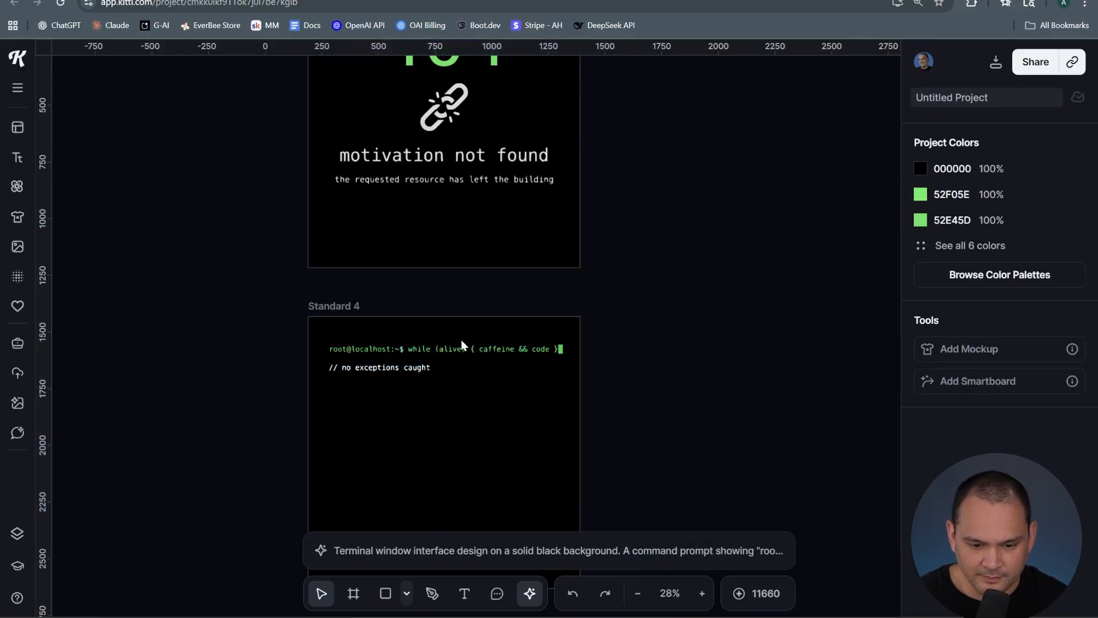
Undo the last change to the terminal vector's command line
key("ctrl+z")
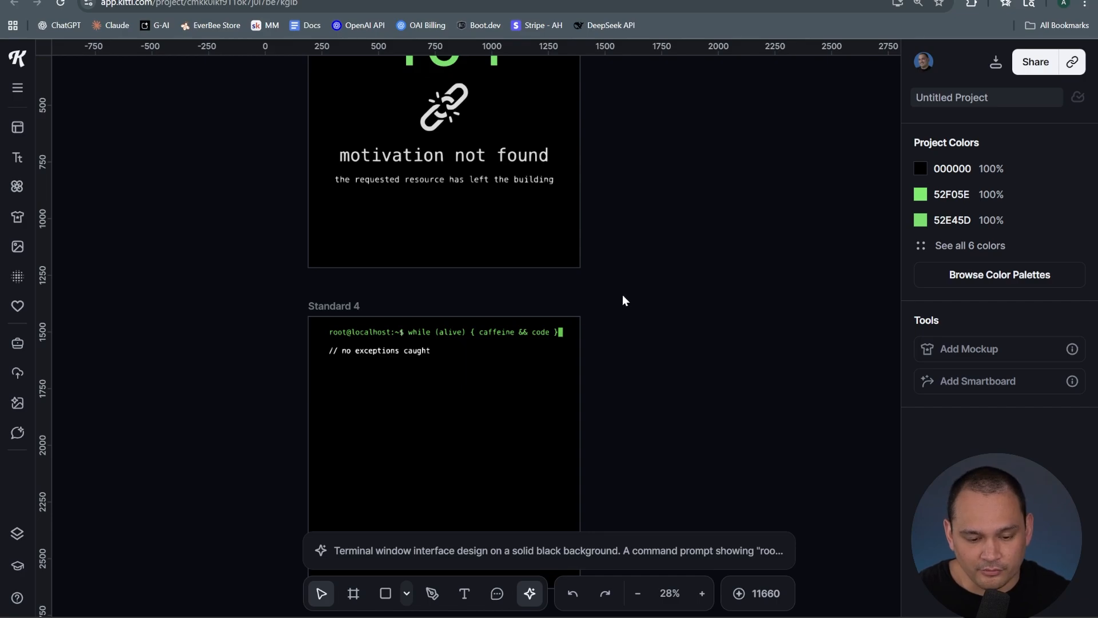
Create a hoodie mockup from the ROOT ACCESS wordmark artboard
scroll(572, 320, "down", 5)
left_click_drag(646, 220, 482, 268)
left_click(296, 82)
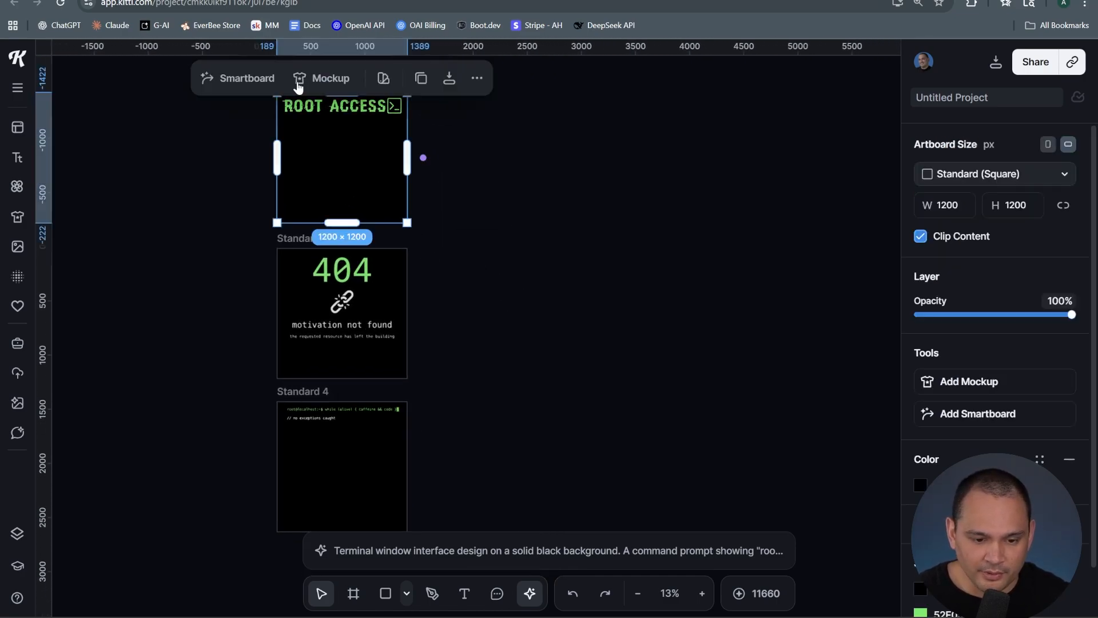
left_click(330, 78)
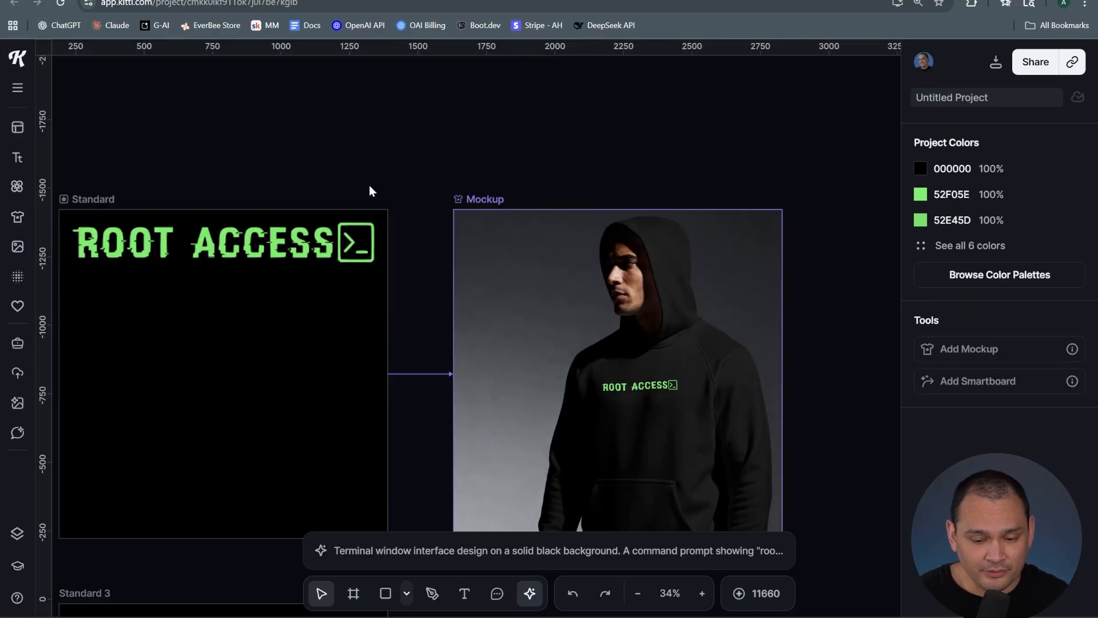
Enlarge the wordmark design on the hoodie mockup's chest
left_click_drag(373, 174, 362, 73)
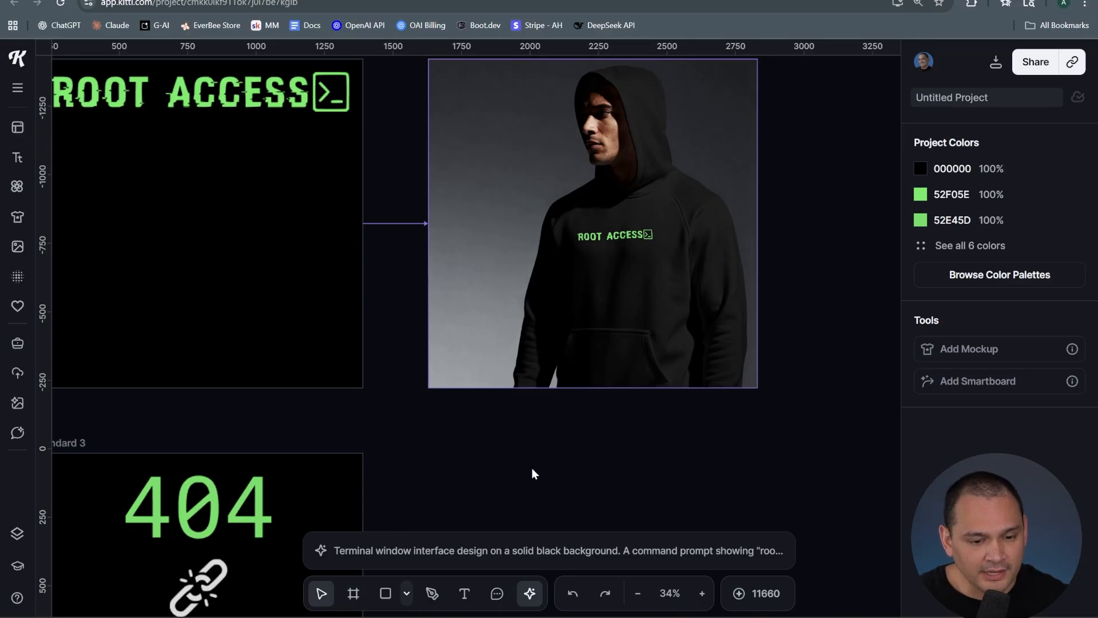
scroll(424, 452, "down", 5)
scroll(429, 440, "up", 7)
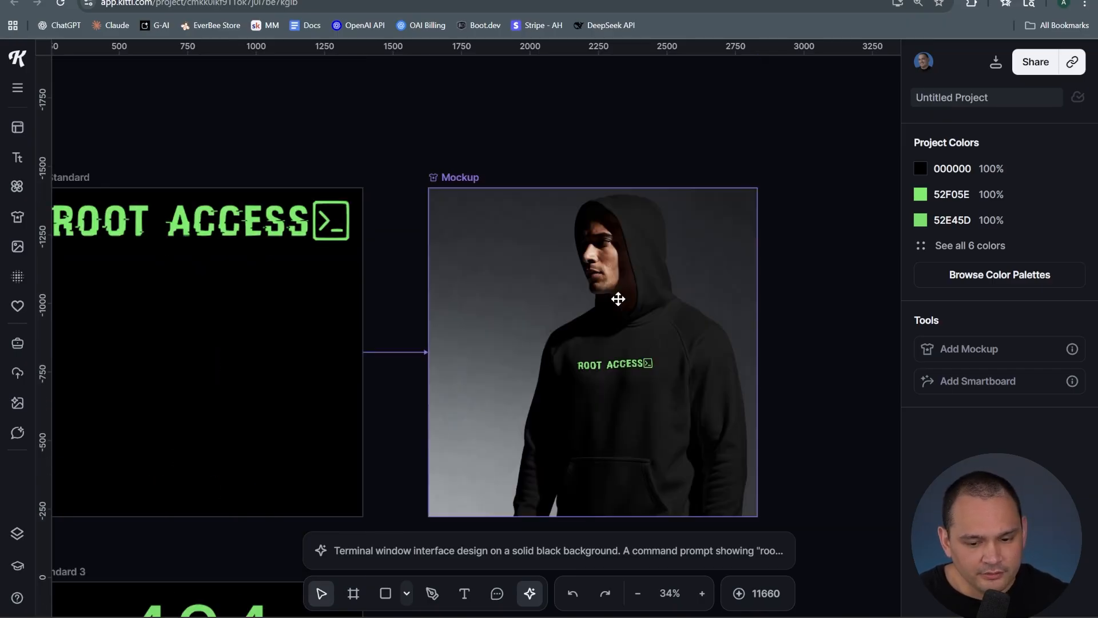
left_click(592, 381)
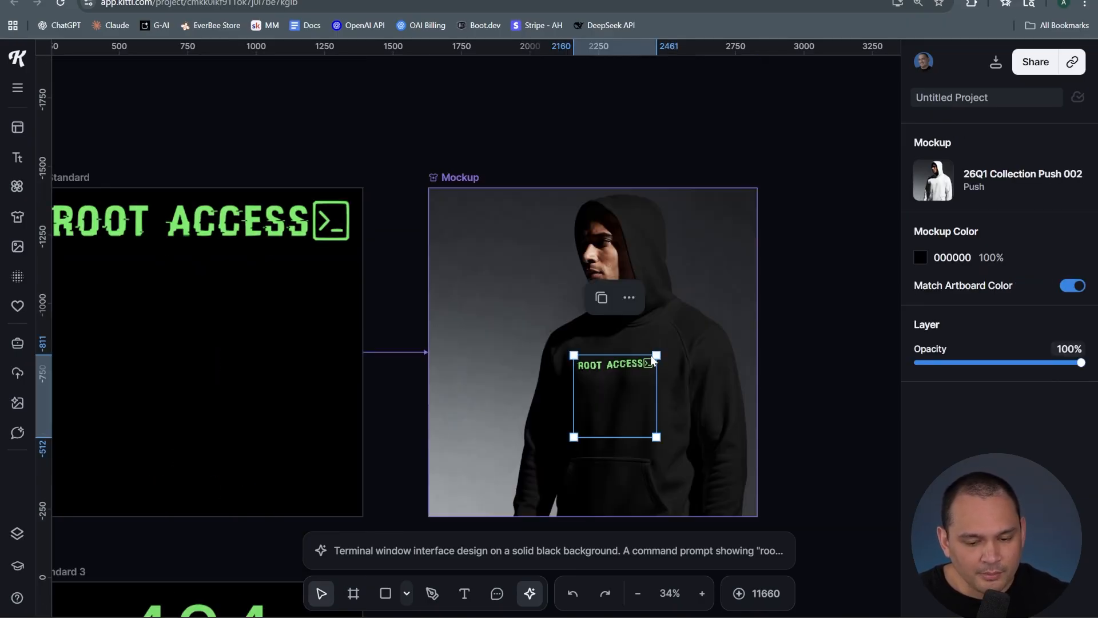
mouse_move(660, 351)
left_mouse_down()
mouse_move(641, 356)
mouse_move(670, 338)
left_mouse_up()
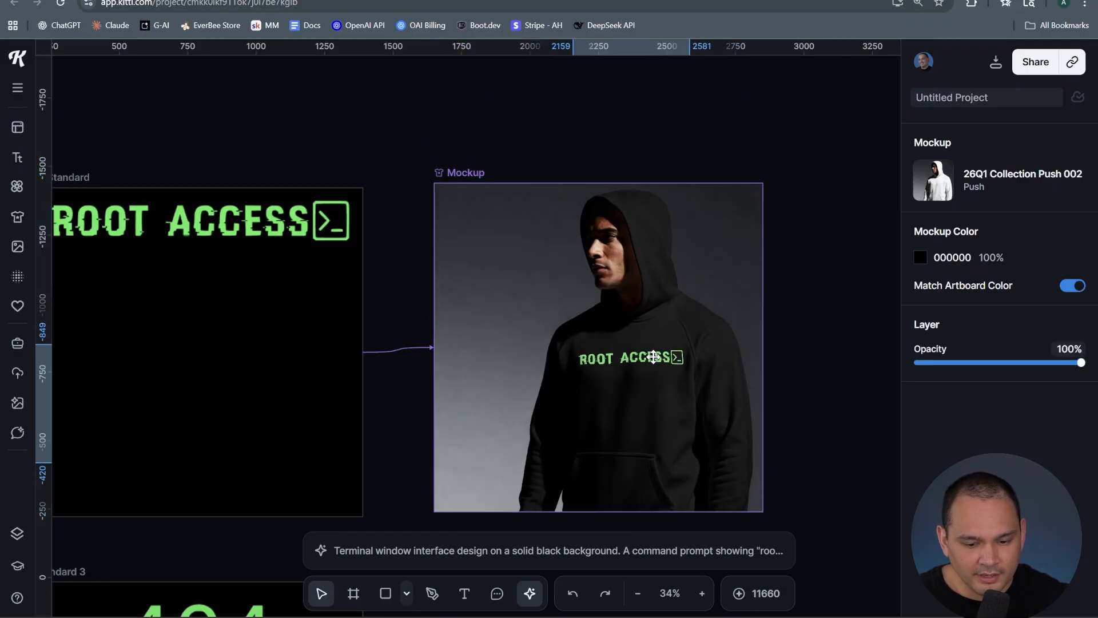
left_click_drag(655, 355, 651, 356)
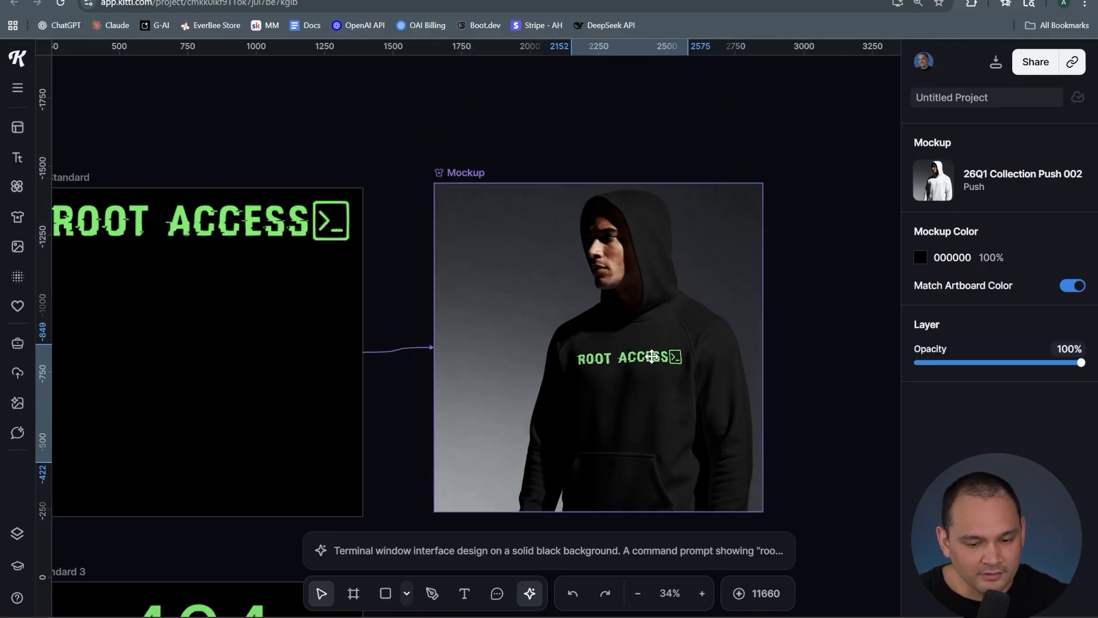
Create a mockup from the 404 artboard, choosing the sweater photo with the Christmas tree background
left_click(358, 147)
left_click_drag(393, 474, 422, 125)
scroll(417, 348, "down", 3)
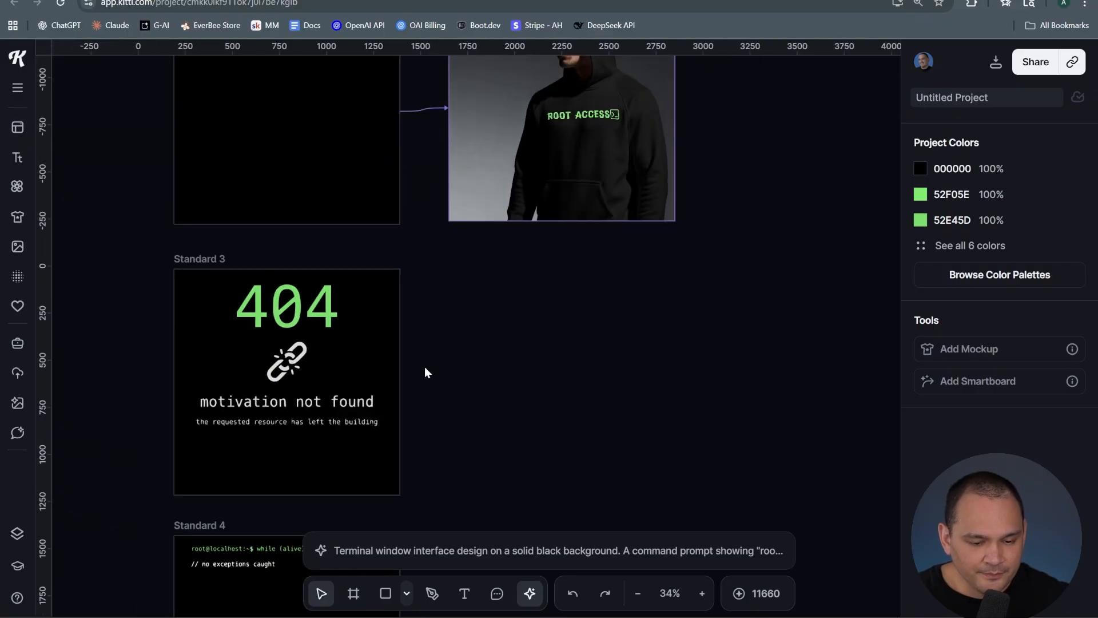
left_click(210, 256)
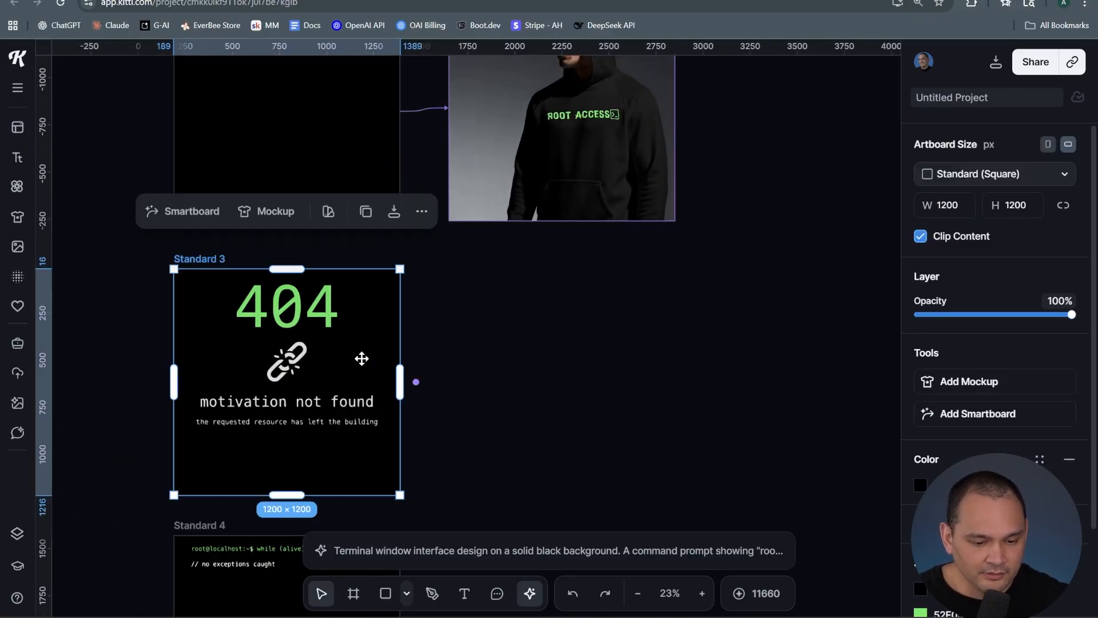
left_click(268, 211)
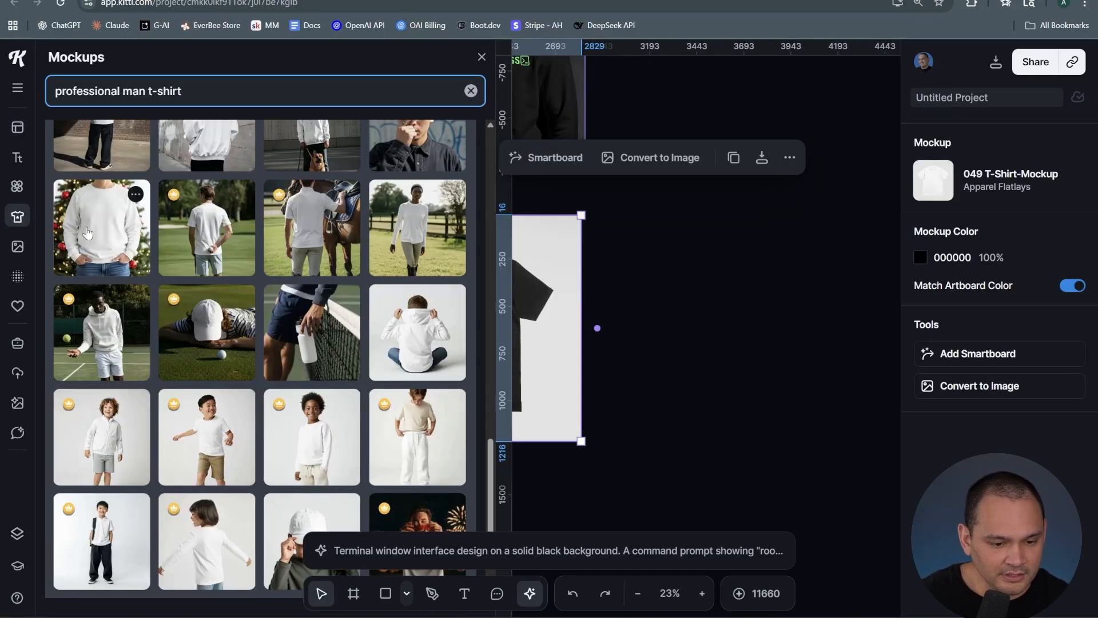
left_click(90, 223)
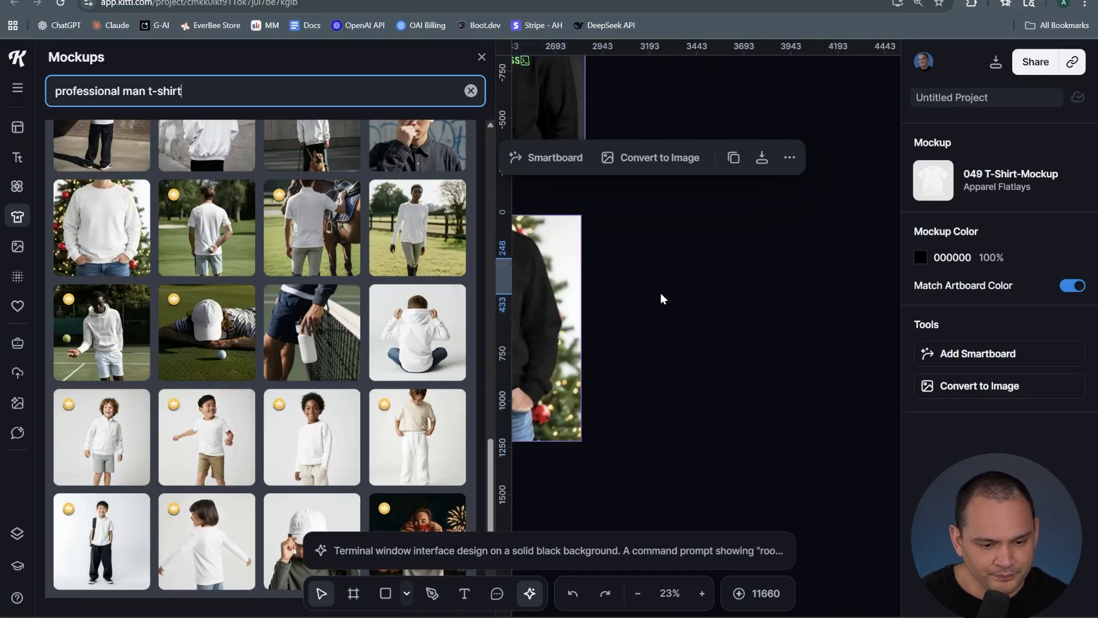
left_click(698, 292)
left_click(479, 58)
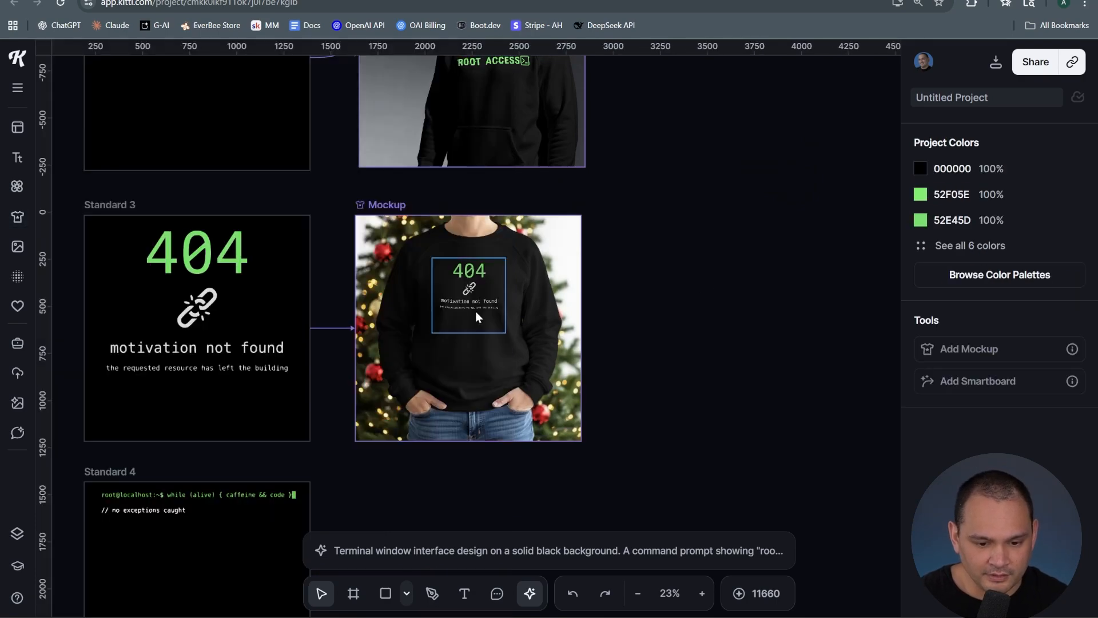
Enlarge the 404 design on the sweater mockup and move it slightly up
left_click(513, 338)
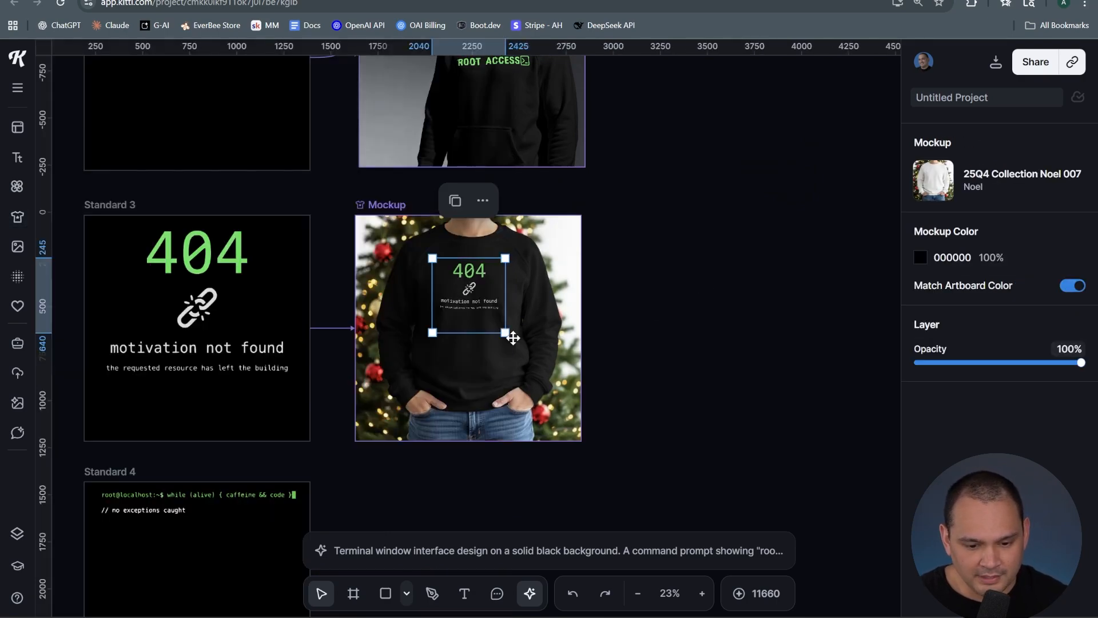
left_click_drag(504, 333, 519, 348)
left_click_drag(471, 286, 464, 271)
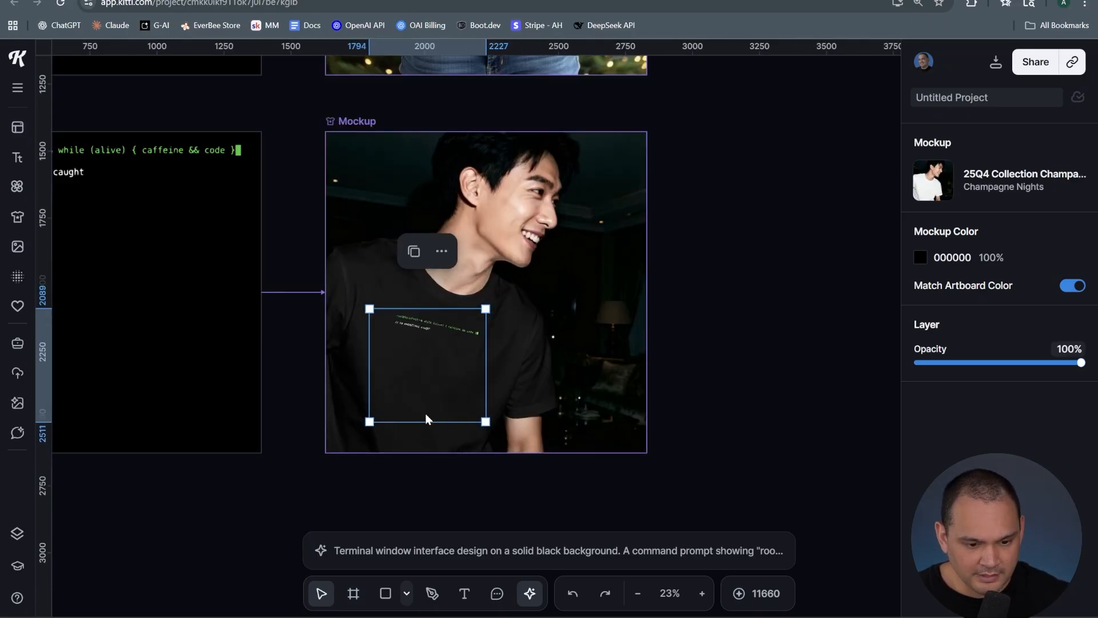
Enlarge the terminal design on the t-shirt mockup and shift it left across the chest
scroll(432, 417, "up", 5)
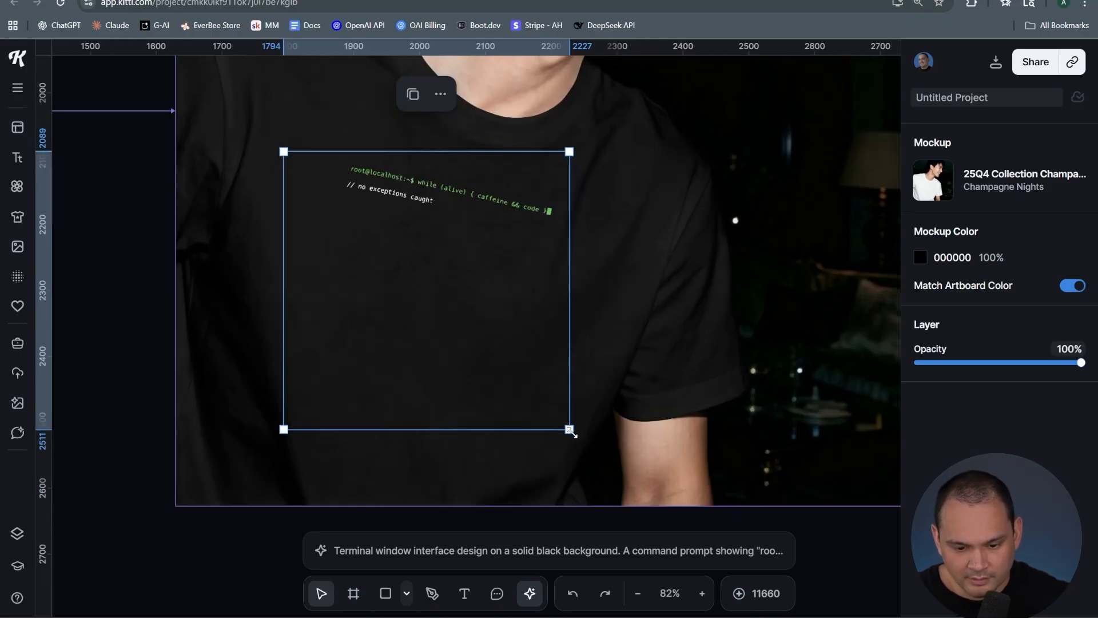
left_click_drag(571, 430, 864, 558)
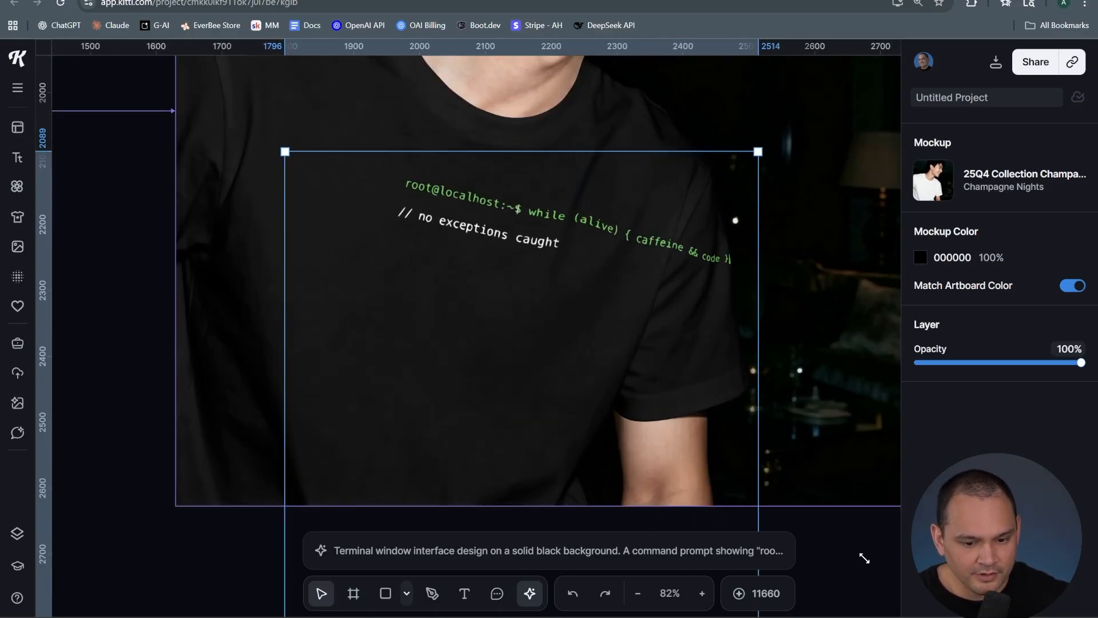
left_click_drag(512, 207, 378, 197)
key("Escape")
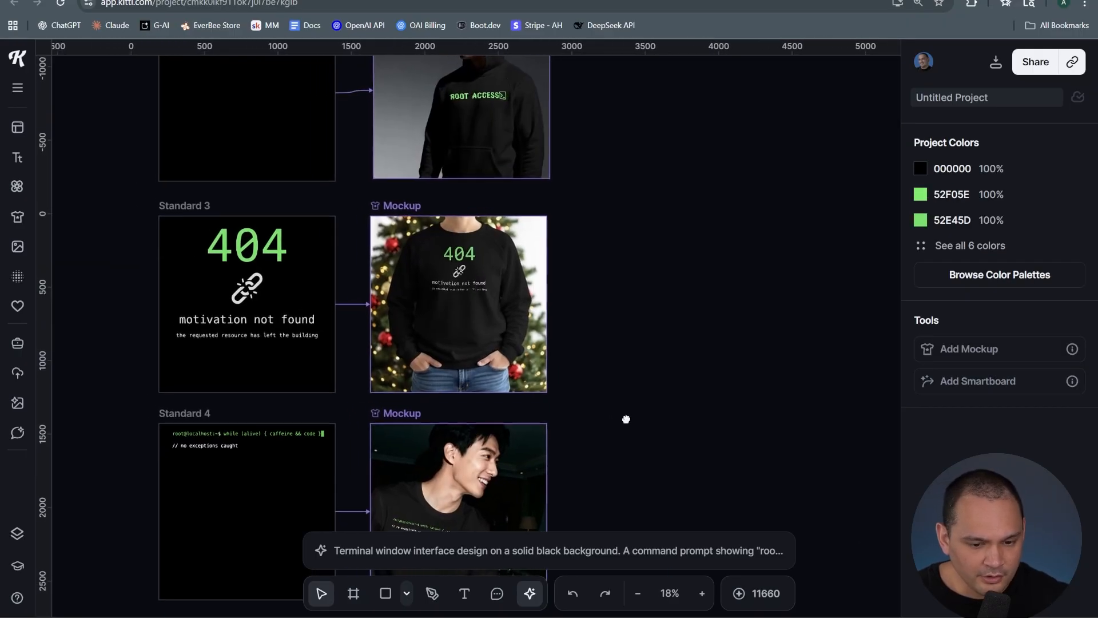
left_click_drag(642, 337, 629, 341)
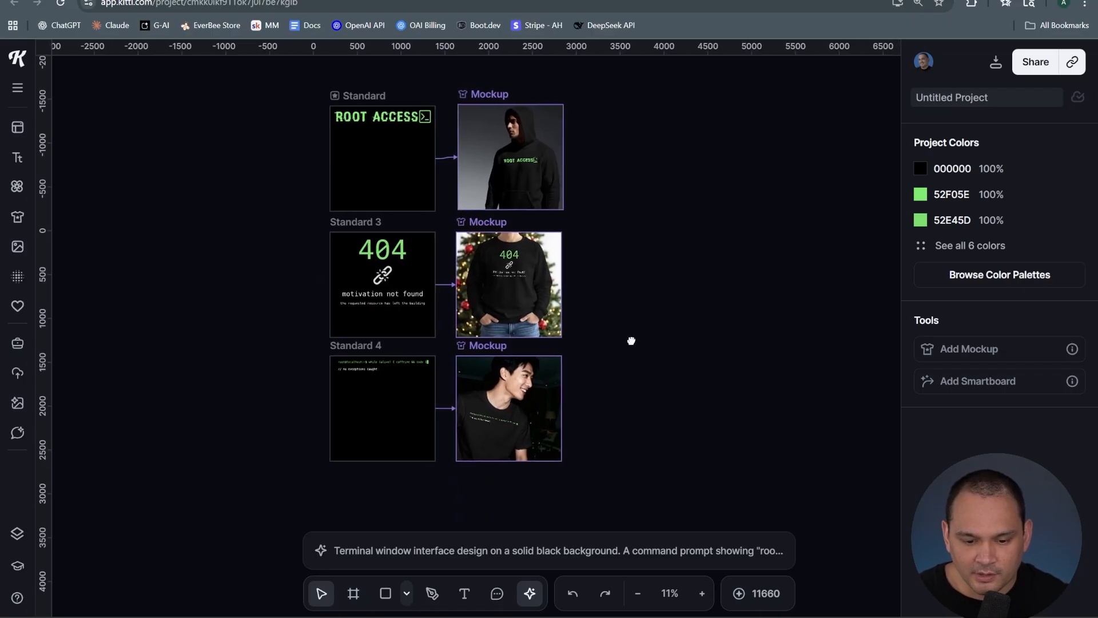